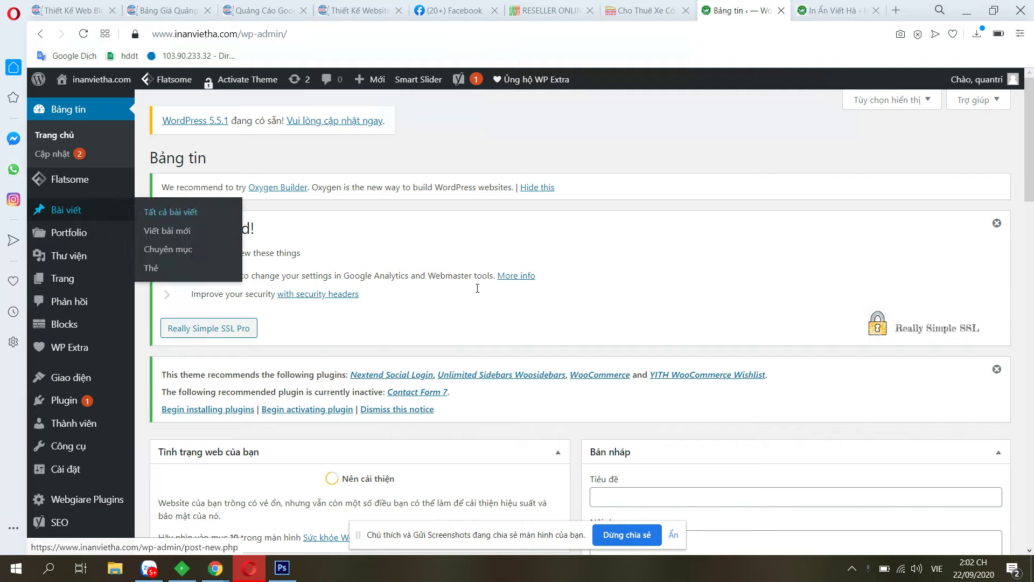
Start writing a new post in the site's WordPress admin
{"action": "mouse_move", "coordinate": [68, 213]}
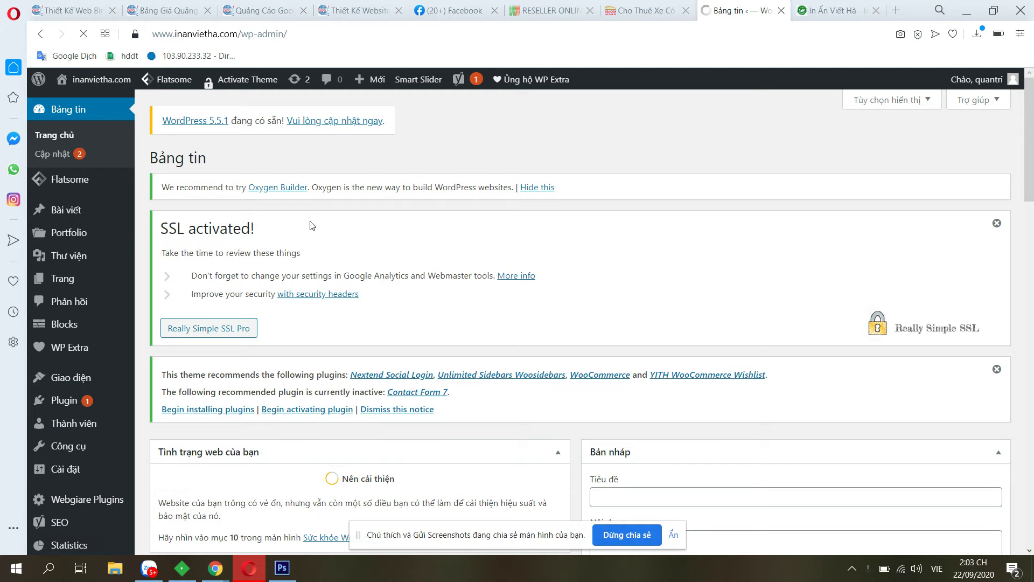
Examine the DỊCH VỤ IN ẤN service listings and the Dịch Vụ submenu on the site's home page
{"action": "left_click", "coordinate": [834, 4]}
{"action": "scroll", "coordinate": [463, 143], "scroll_direction": "down", "scroll_amount": 10}
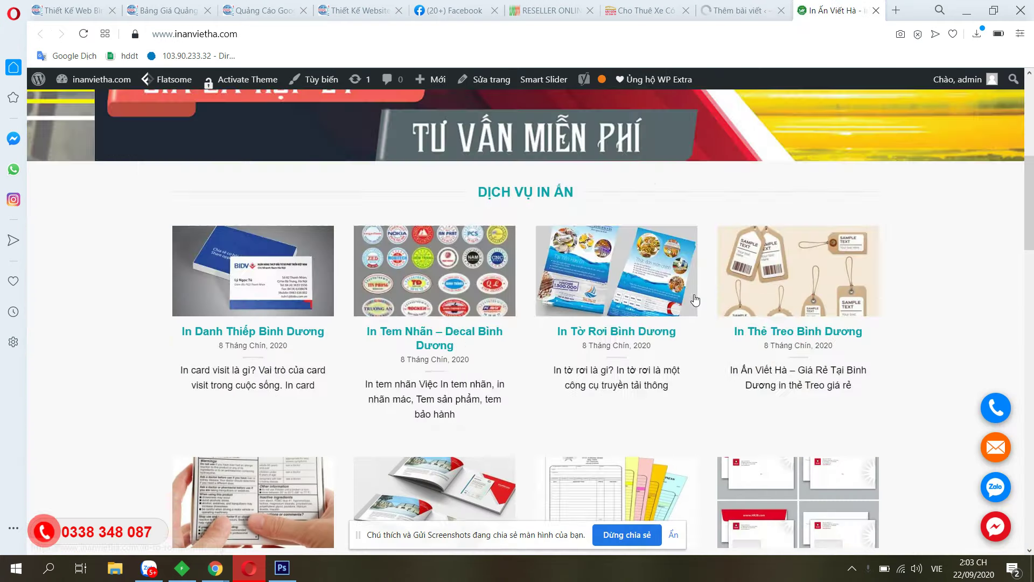
{"action": "scroll", "coordinate": [463, 143], "scroll_direction": "up", "scroll_amount": 2}
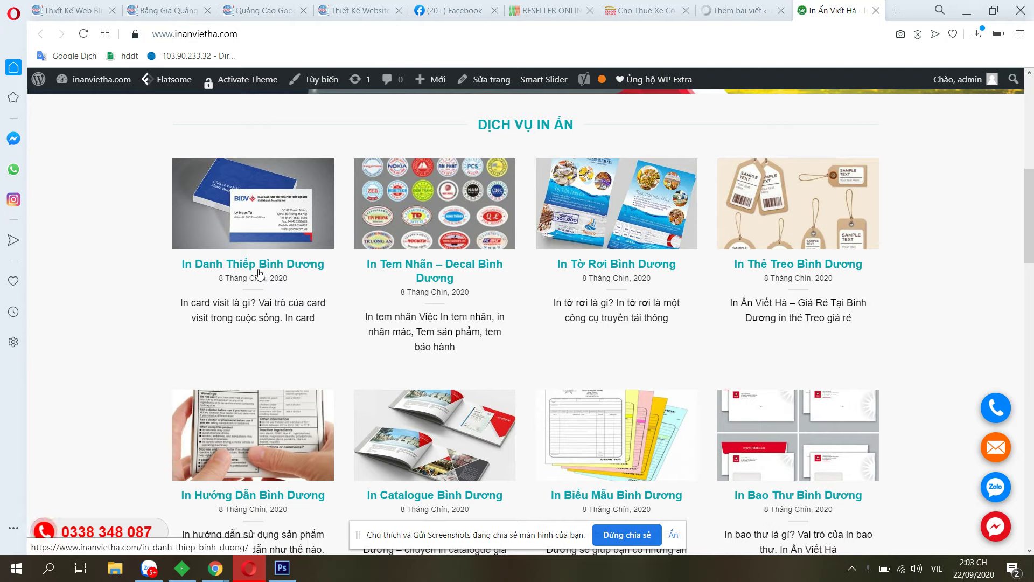
{"action": "scroll", "coordinate": [762, 300], "scroll_direction": "down", "scroll_amount": 2}
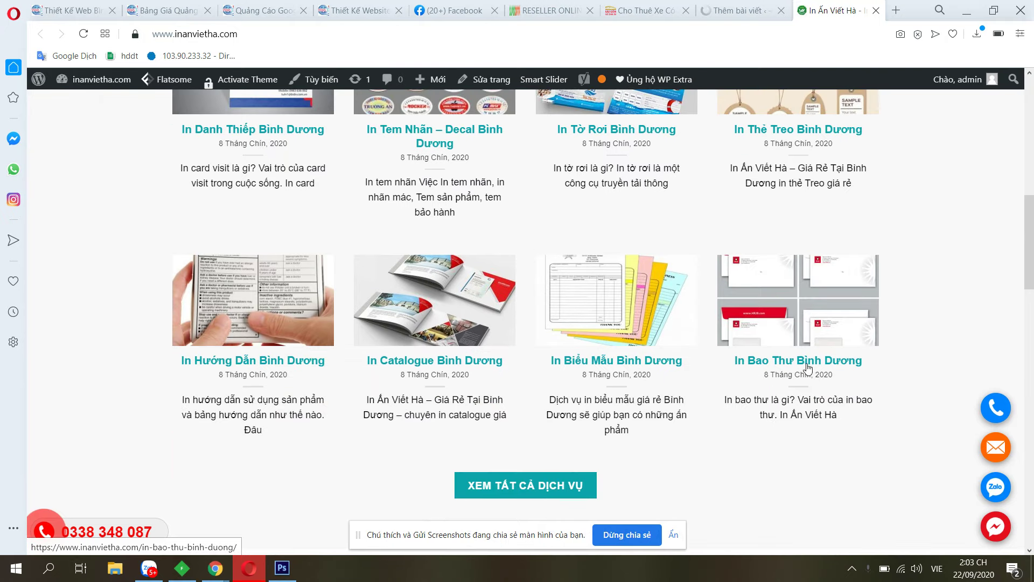
{"action": "scroll", "coordinate": [811, 368], "scroll_direction": "up", "scroll_amount": 2}
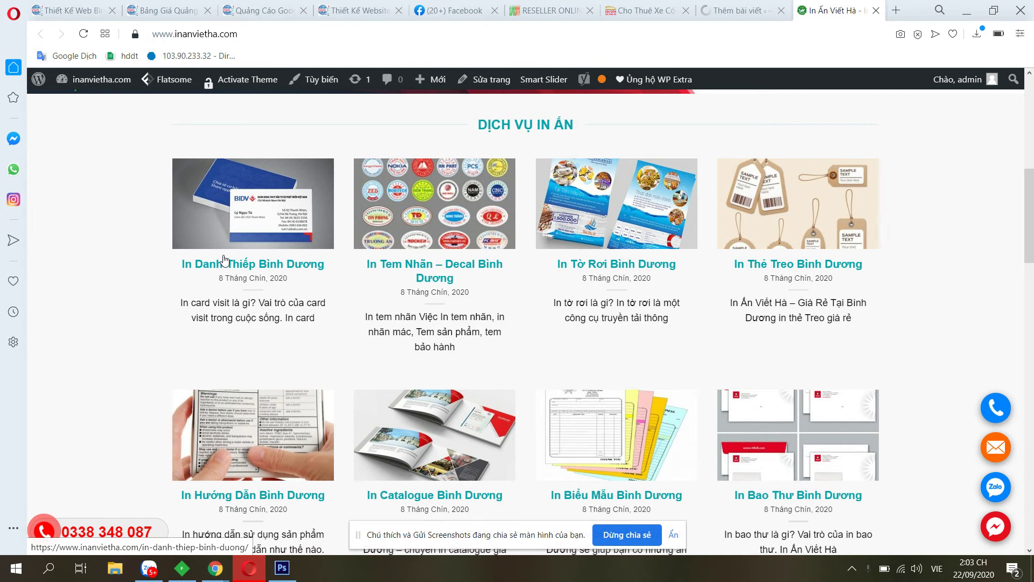
{"action": "scroll", "coordinate": [829, 322], "scroll_direction": "down", "scroll_amount": 3}
{"action": "scroll", "coordinate": [829, 287], "scroll_direction": "up", "scroll_amount": 12}
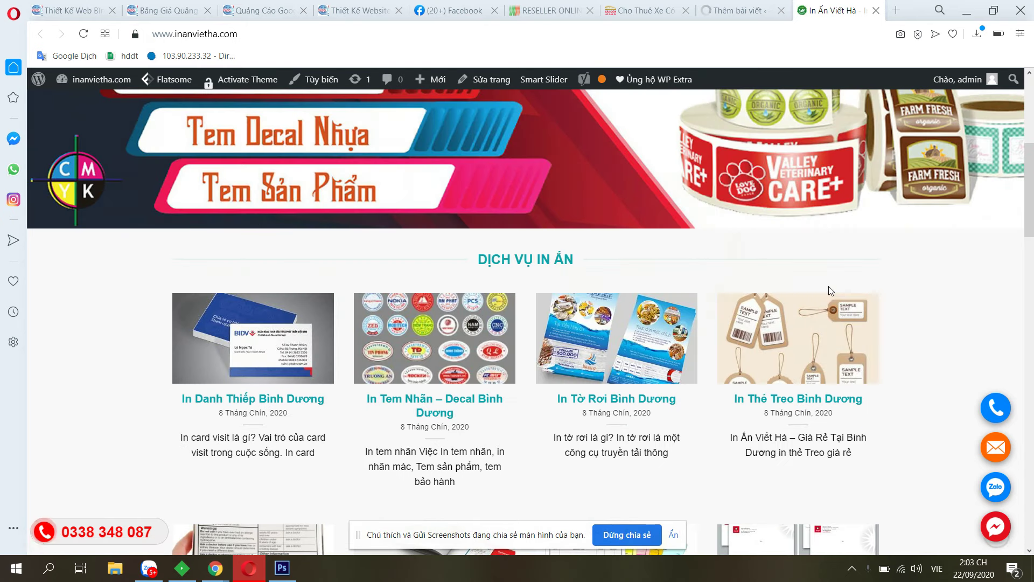
{"action": "mouse_move", "coordinate": [634, 144]}
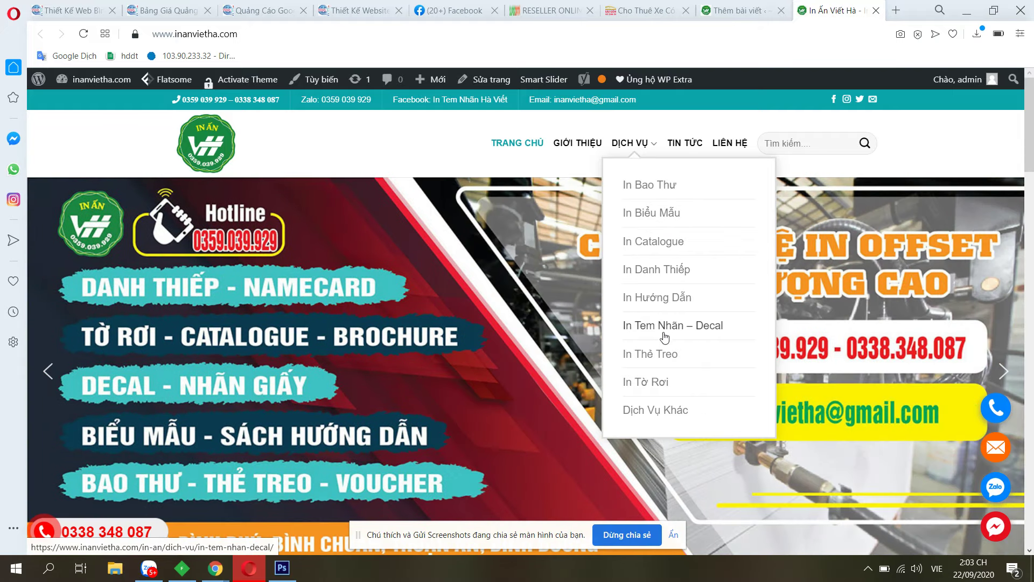
{"action": "scroll", "coordinate": [528, 378], "scroll_direction": "down", "scroll_amount": 6}
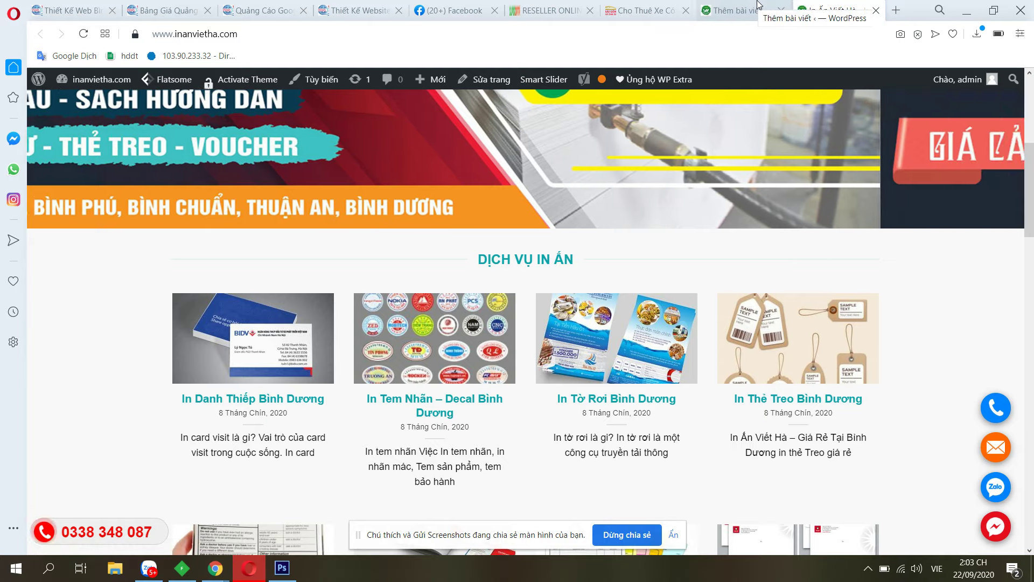
Compare the new post form's title and content fields with the service listings on the home page
{"action": "left_click", "coordinate": [730, 7]}
{"action": "scroll", "coordinate": [548, 416], "scroll_direction": "down", "scroll_amount": 5}
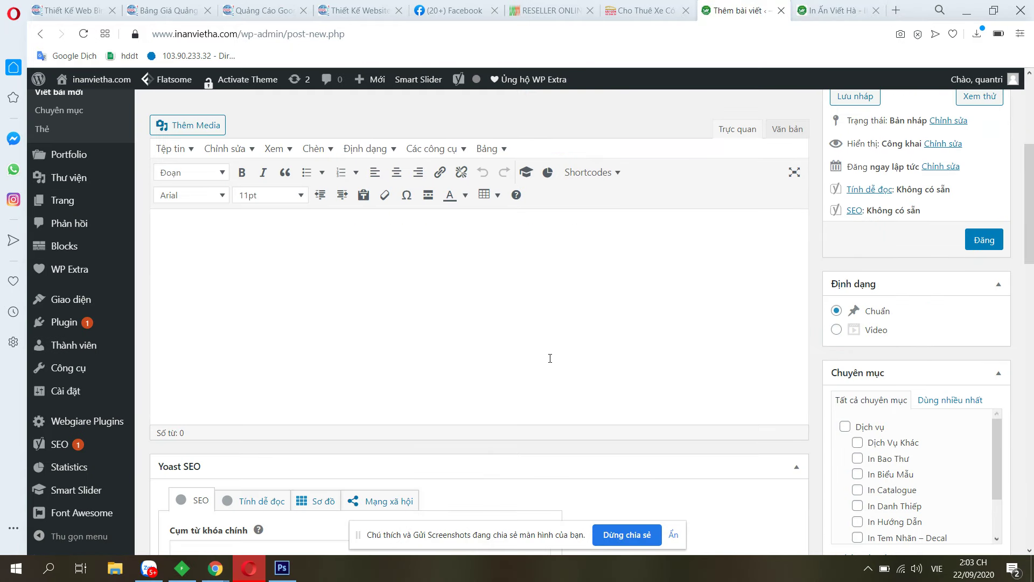
{"action": "scroll", "coordinate": [550, 358], "scroll_direction": "up", "scroll_amount": 5}
{"action": "left_click", "coordinate": [834, 10]}
{"action": "scroll", "coordinate": [276, 243], "scroll_direction": "down", "scroll_amount": 3}
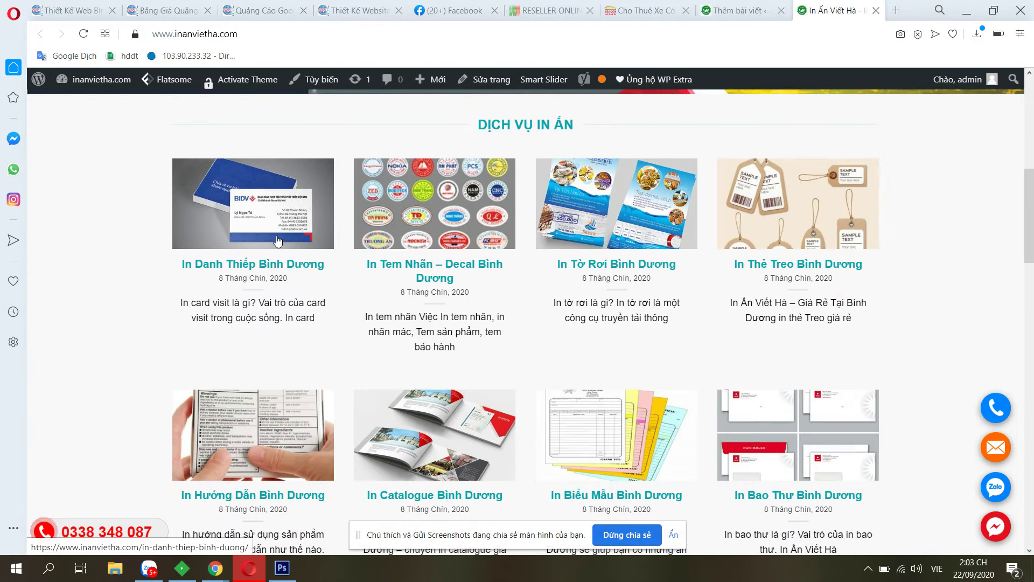
{"action": "left_click", "coordinate": [763, 5]}
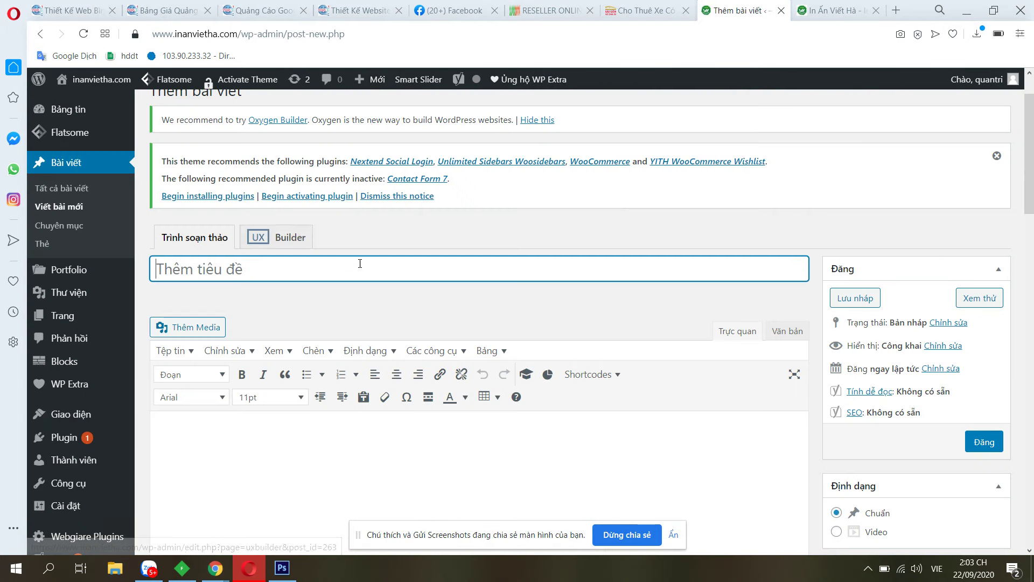
{"action": "left_click", "coordinate": [833, 4]}
{"action": "key", "text": "ctrl+Tab"}
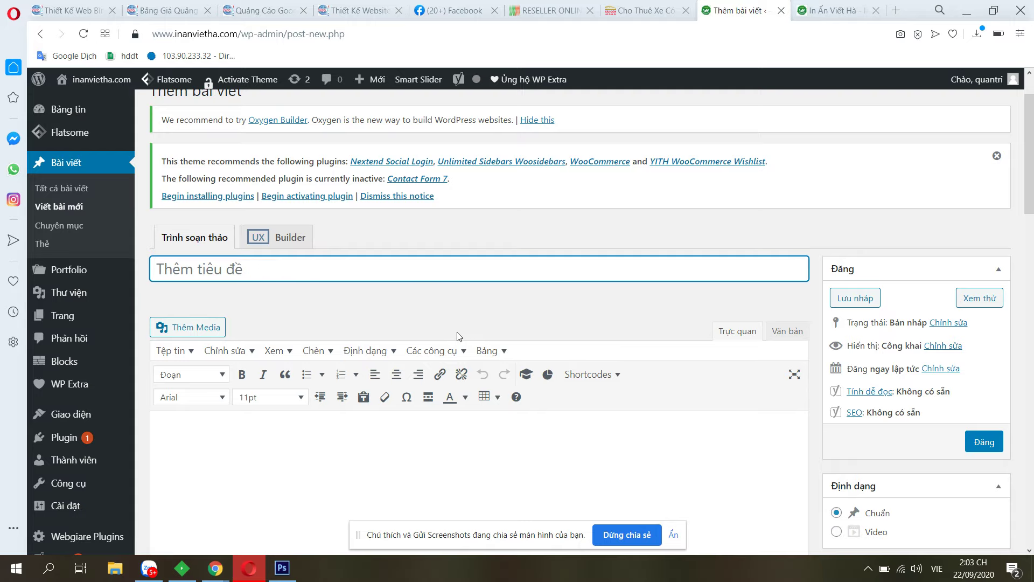
{"action": "left_click", "coordinate": [237, 439]}
{"action": "scroll", "coordinate": [199, 372], "scroll_direction": "down", "scroll_amount": 2}
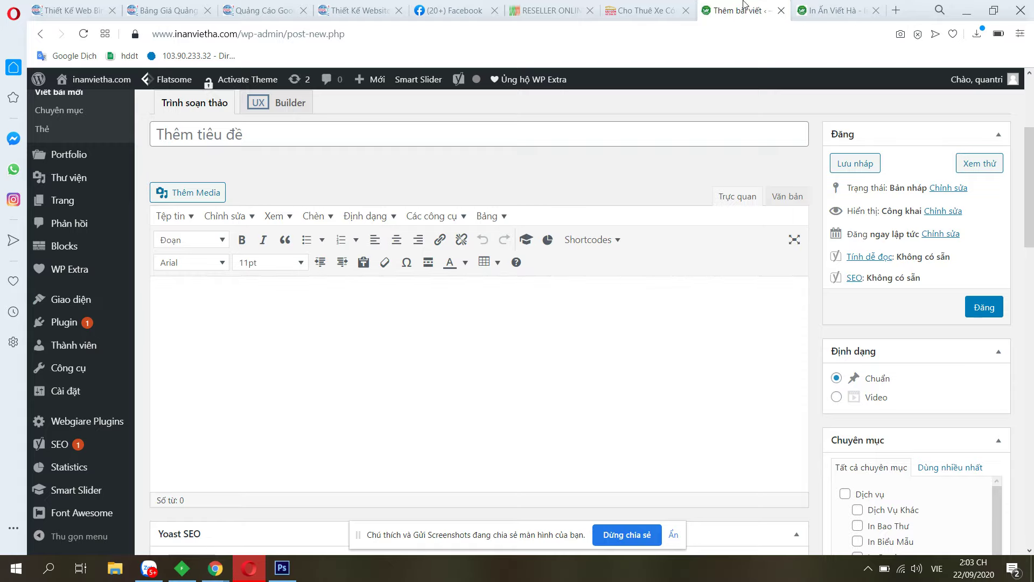
Open the In Danh Thiếp Bình Dương article and examine its introduction, images and section headings
{"action": "left_click", "coordinate": [837, 8]}
{"action": "left_click", "coordinate": [282, 276]}
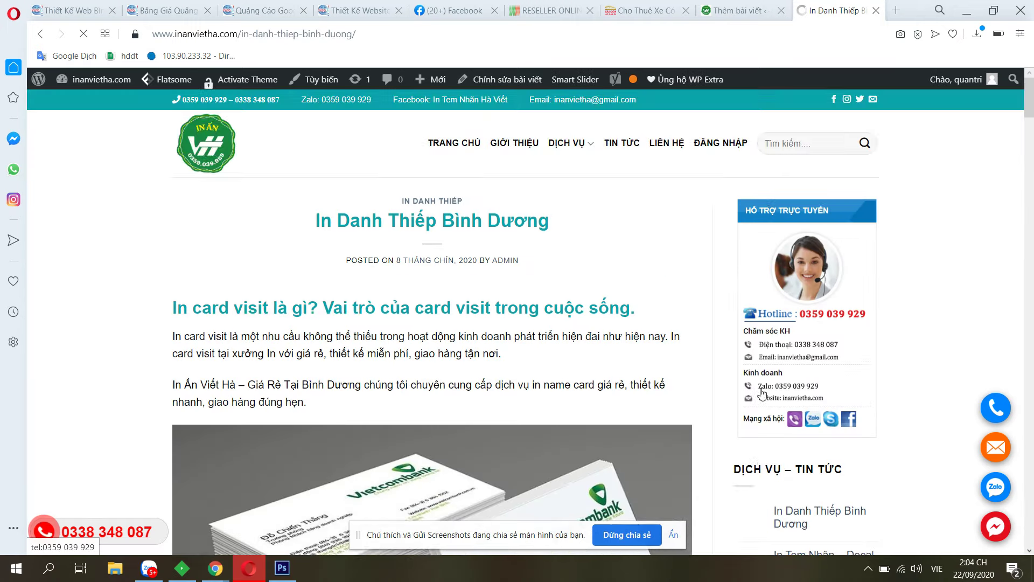
{"action": "scroll", "coordinate": [762, 394], "scroll_direction": "down", "scroll_amount": 1}
{"action": "left_click_drag", "start_coordinate": [173, 268], "coordinate": [381, 339]}
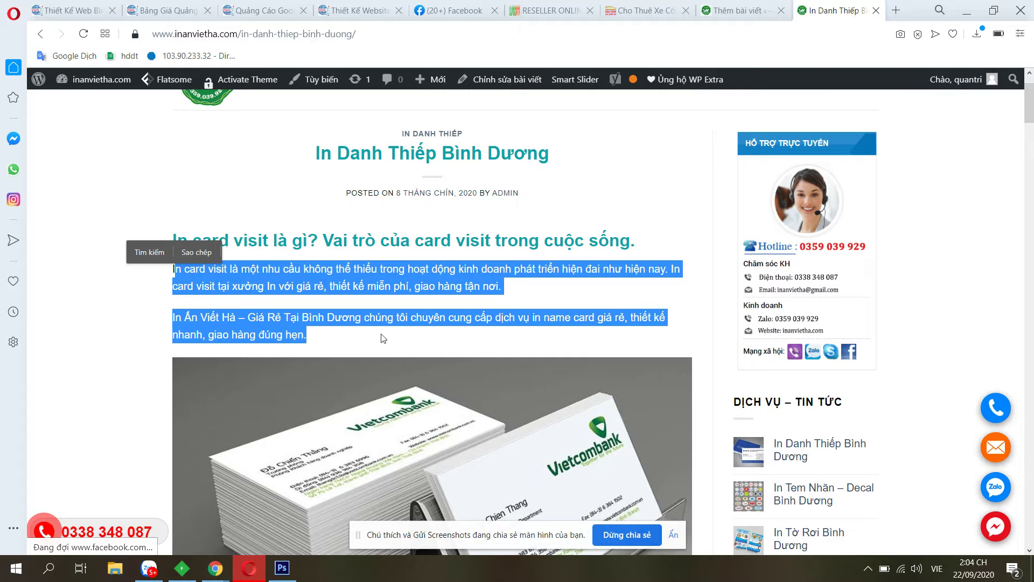
{"action": "scroll", "coordinate": [373, 378], "scroll_direction": "down", "scroll_amount": 7}
{"action": "scroll", "coordinate": [374, 379], "scroll_direction": "down", "scroll_amount": 2}
{"action": "left_click_drag", "start_coordinate": [172, 192], "coordinate": [475, 241]}
{"action": "left_click", "coordinate": [302, 176]}
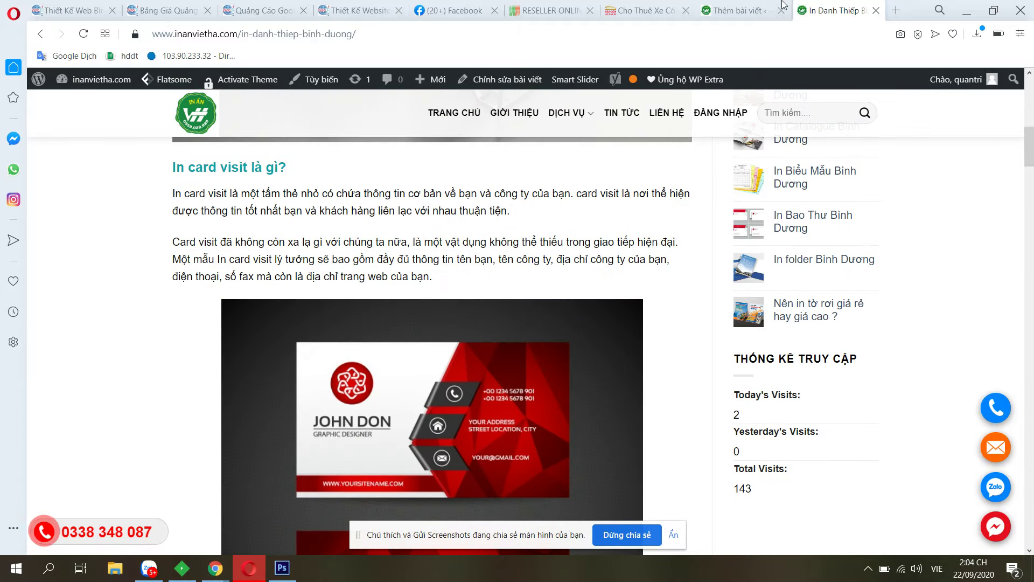
Examine the category list and the featured image setting of the new post
{"action": "left_click", "coordinate": [743, 10]}
{"action": "scroll", "coordinate": [513, 341], "scroll_direction": "down", "scroll_amount": 3}
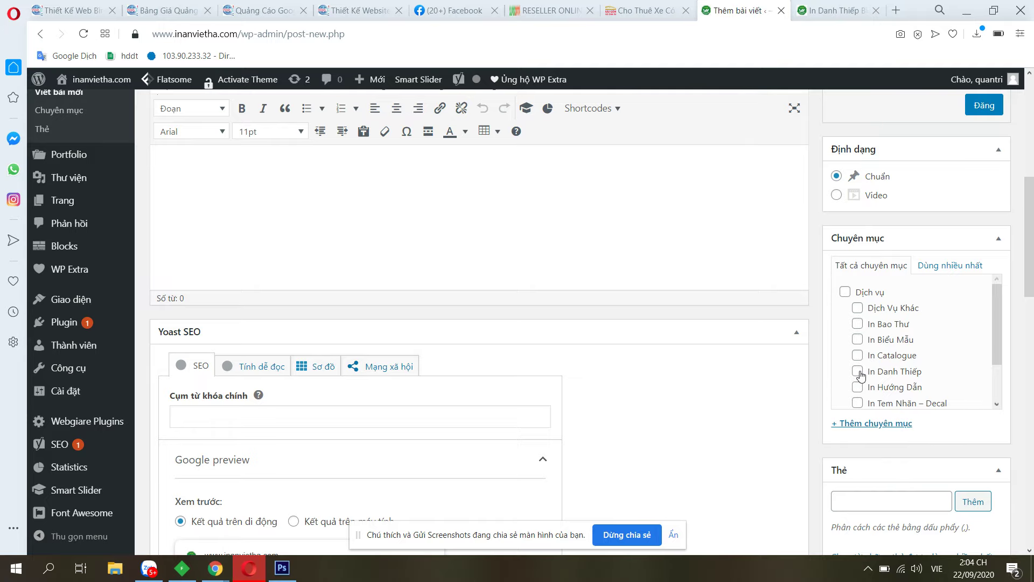
{"action": "scroll", "coordinate": [860, 374], "scroll_direction": "down", "scroll_amount": 5}
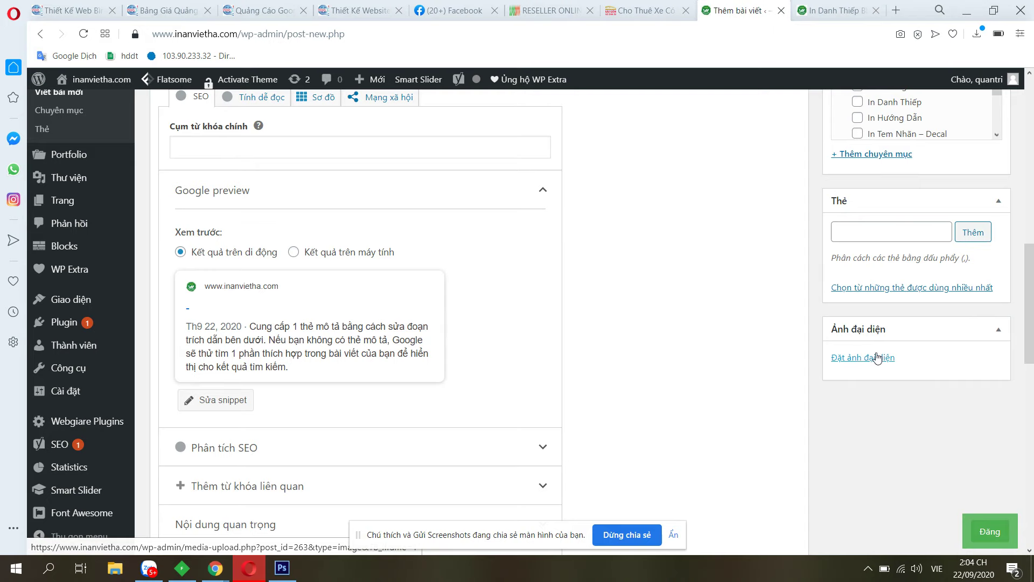
Examine the In Danh Thiếp Bình Dương thumbnail on the home page, then the images and text inside its article
{"action": "left_click", "coordinate": [835, 10]}
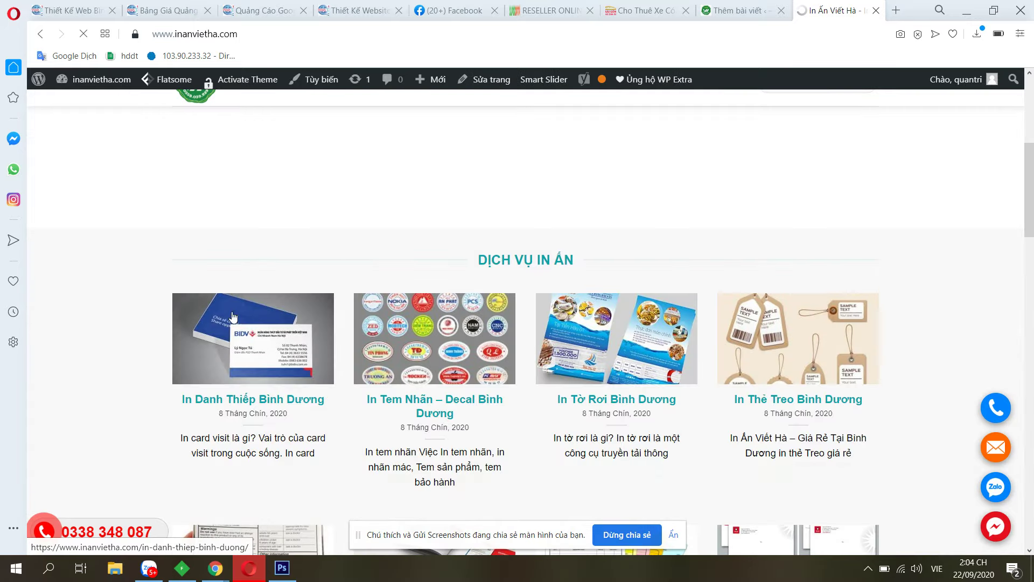
{"action": "left_click", "coordinate": [269, 368]}
{"action": "scroll", "coordinate": [682, 439], "scroll_direction": "down", "scroll_amount": 5}
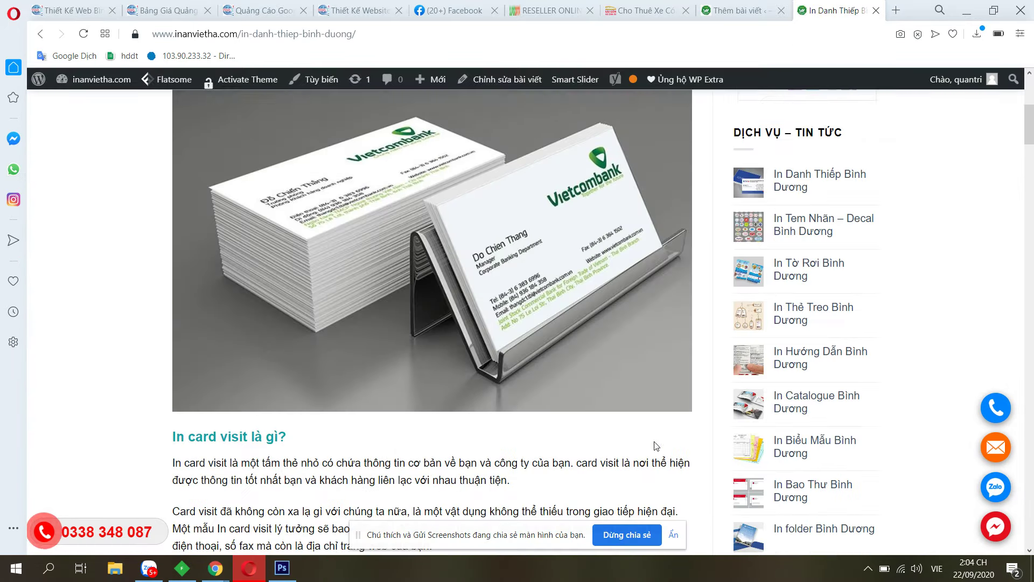
{"action": "scroll", "coordinate": [680, 451], "scroll_direction": "down", "scroll_amount": 10}
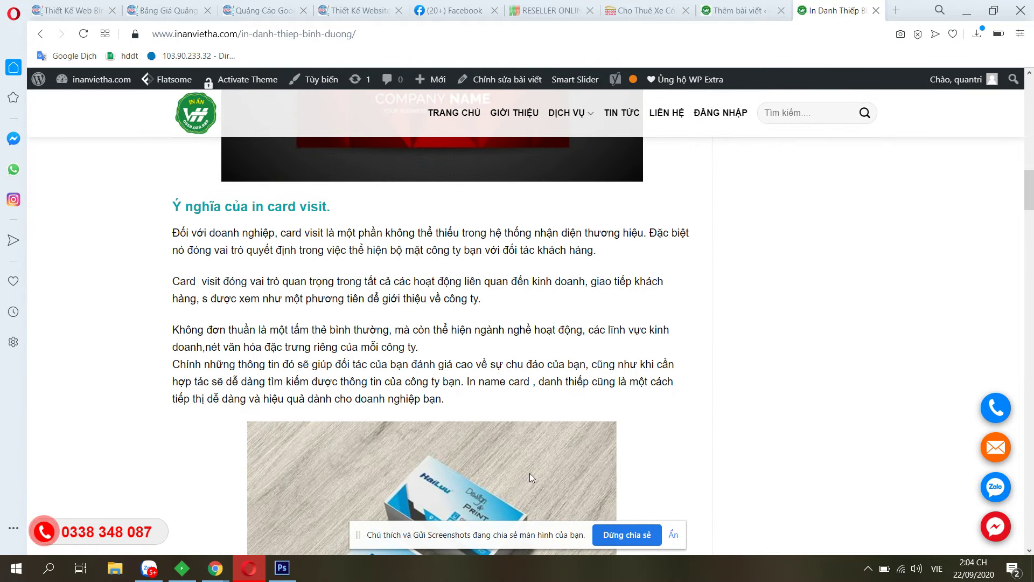
Examine the new post's content area, title and Yoast SEO focus keyphrase field
{"action": "key", "text": "ctrl+Tab"}
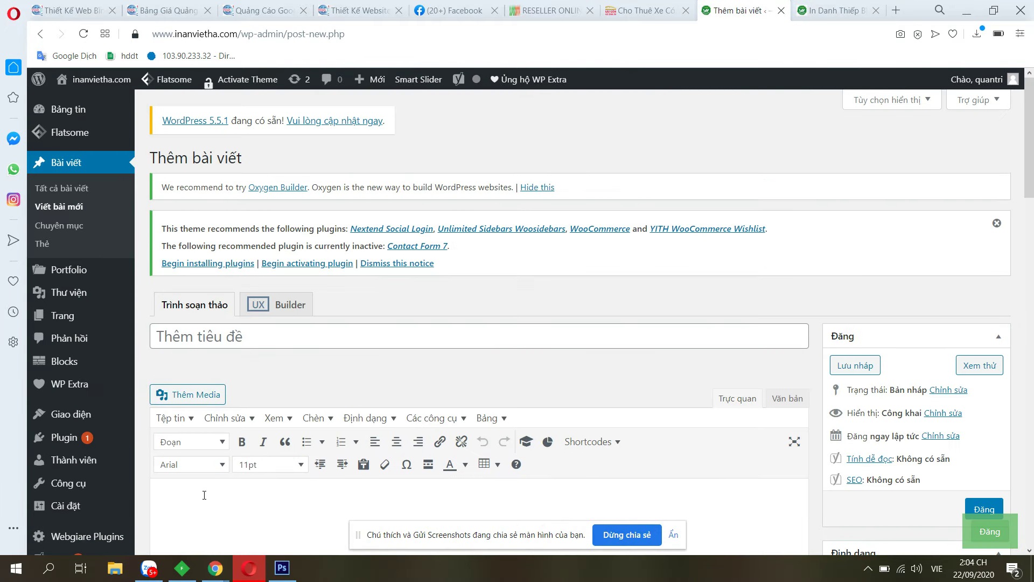
{"action": "scroll", "coordinate": [204, 485], "scroll_direction": "down", "scroll_amount": 3}
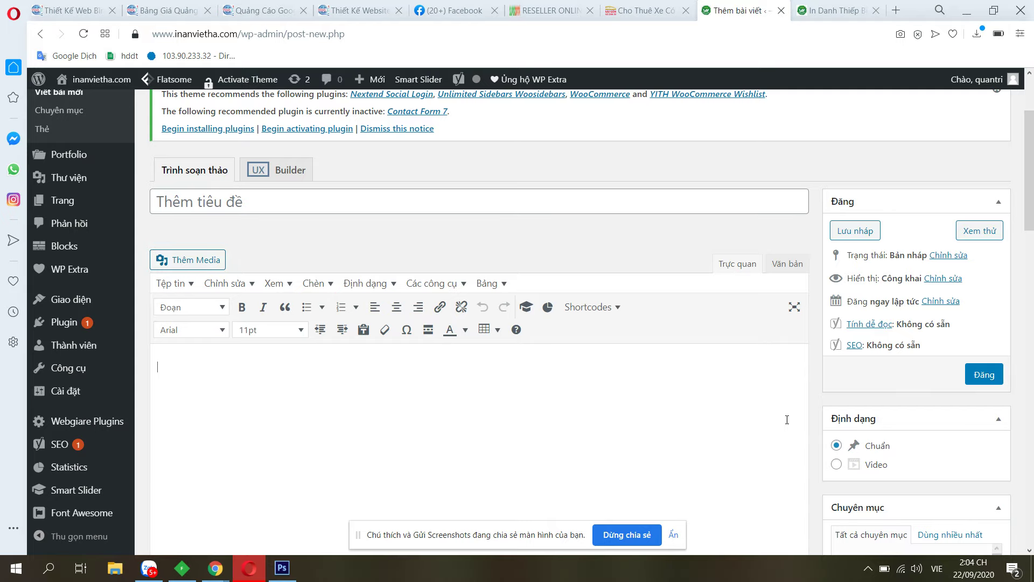
{"action": "scroll", "coordinate": [787, 420], "scroll_direction": "down", "scroll_amount": 6}
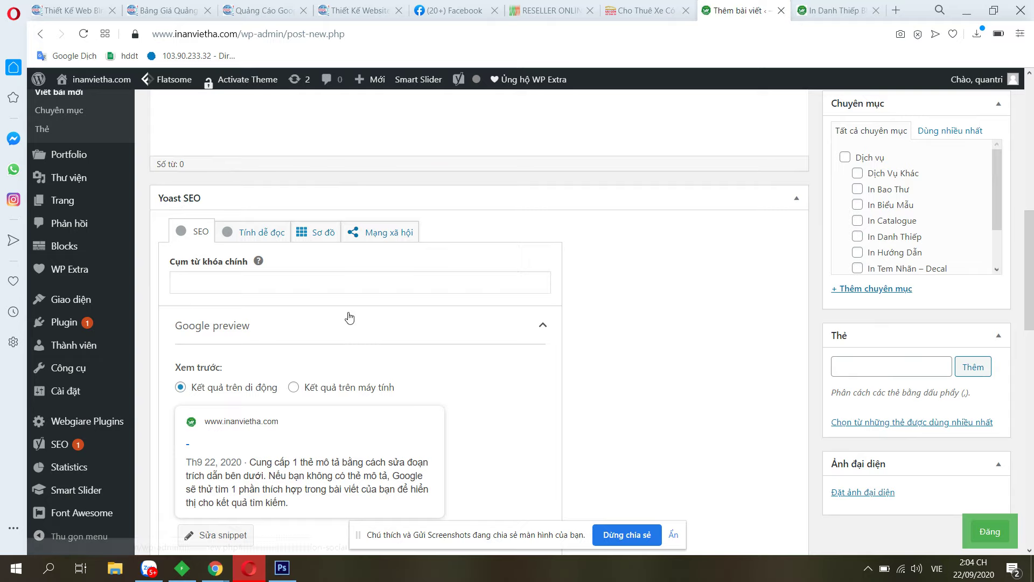
{"action": "left_click", "coordinate": [278, 281]}
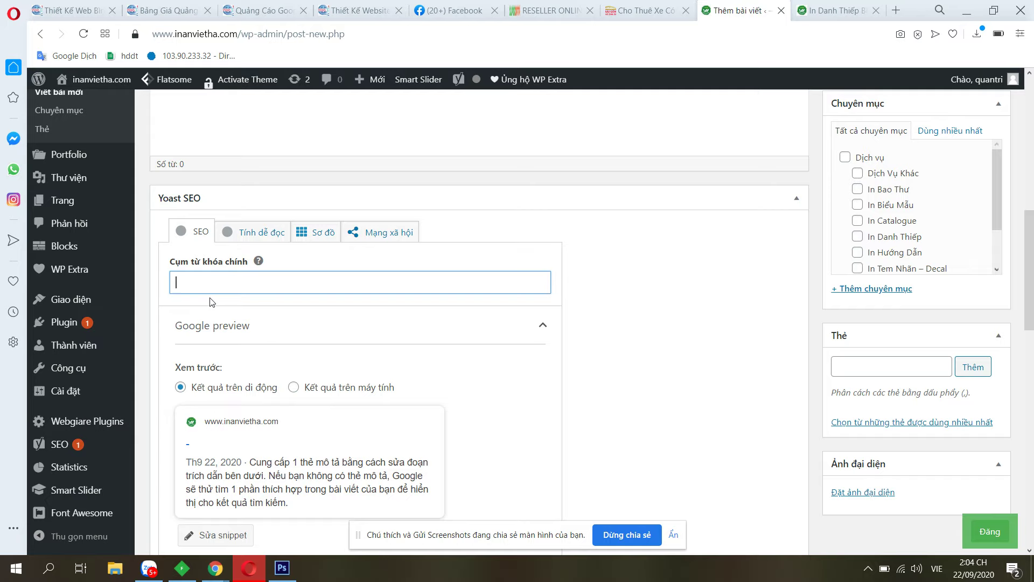
{"action": "scroll", "coordinate": [210, 302], "scroll_direction": "up", "scroll_amount": 8}
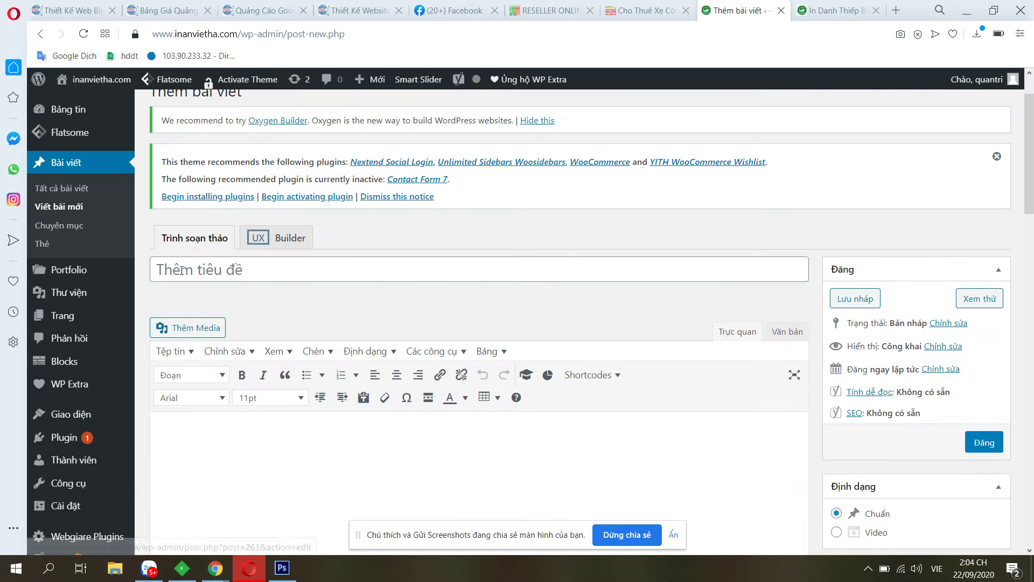
{"action": "scroll", "coordinate": [308, 308], "scroll_direction": "down", "scroll_amount": 8}
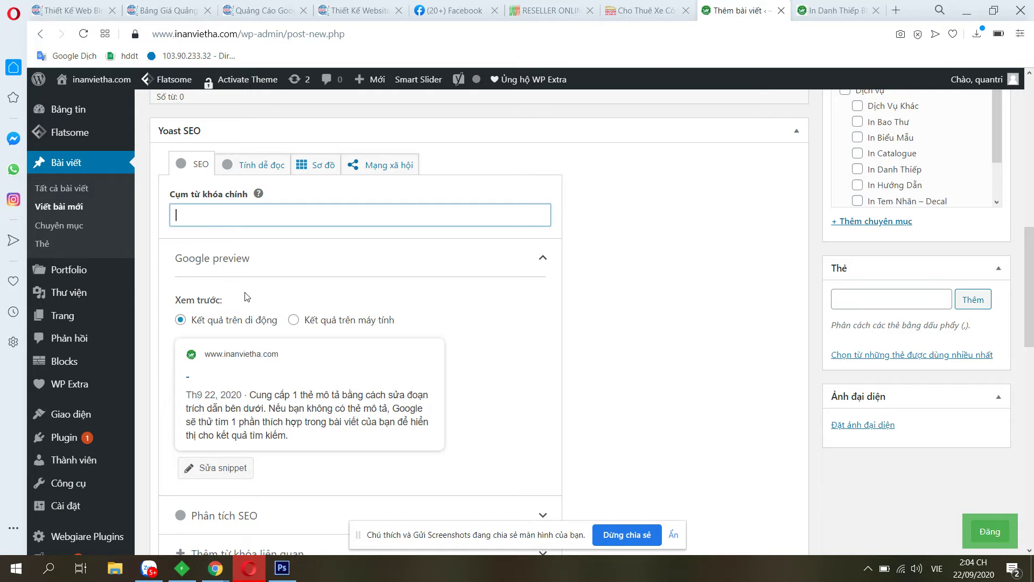
{"action": "scroll", "coordinate": [247, 296], "scroll_direction": "down", "scroll_amount": 2}
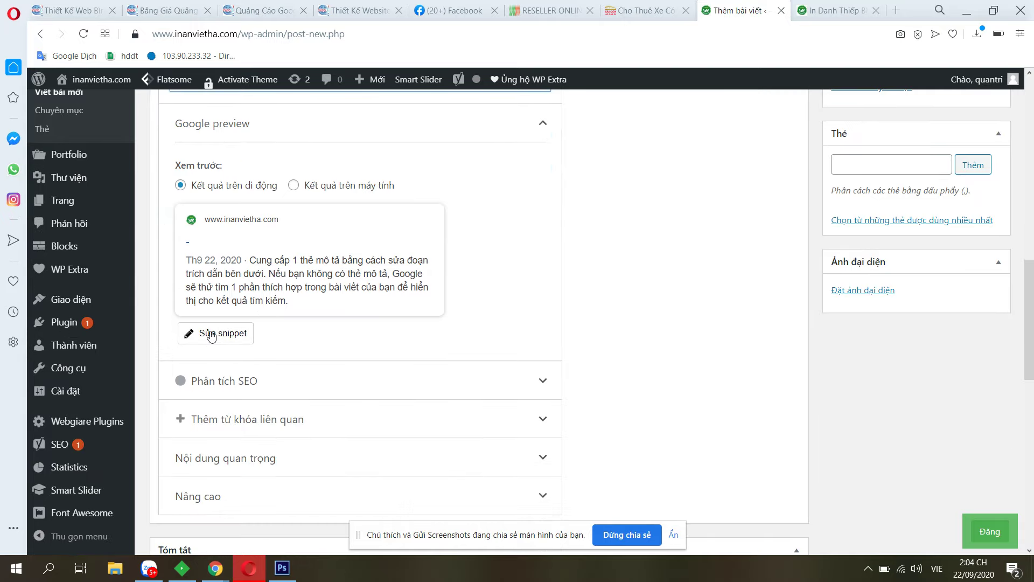
Open the snippet editor under the Google preview and examine its SEO title, slug and meta description fields
{"action": "left_click", "coordinate": [211, 335]}
{"action": "left_click", "coordinate": [444, 391]}
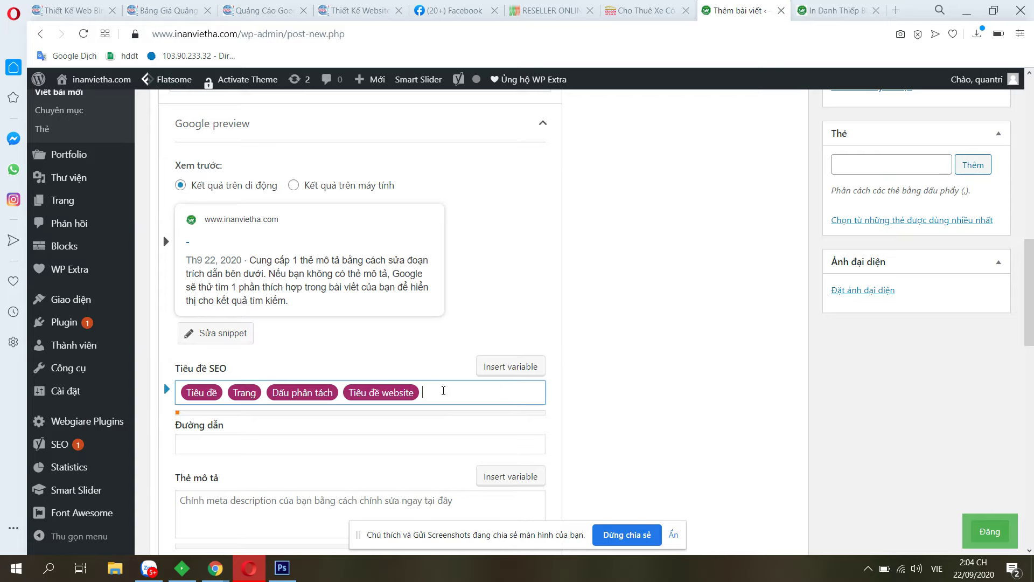
{"action": "scroll", "coordinate": [351, 438], "scroll_direction": "down", "scroll_amount": 1}
{"action": "left_click", "coordinate": [353, 446]}
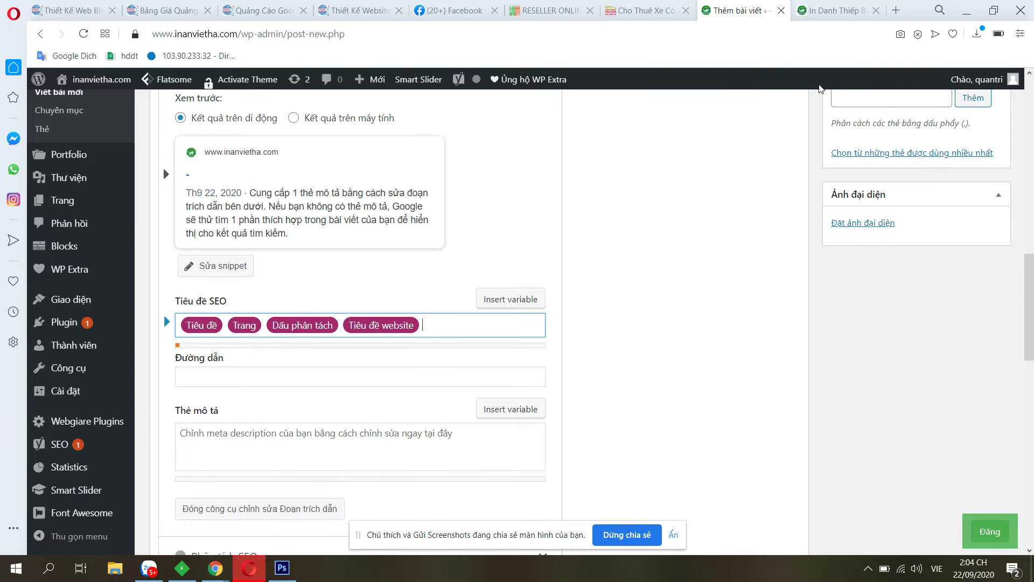
Search Google in a new tab for "in danh thiếp thuận an"
{"action": "left_click", "coordinate": [896, 10]}
{"action": "type", "text": "go"}
{"action": "key", "text": "Return"}
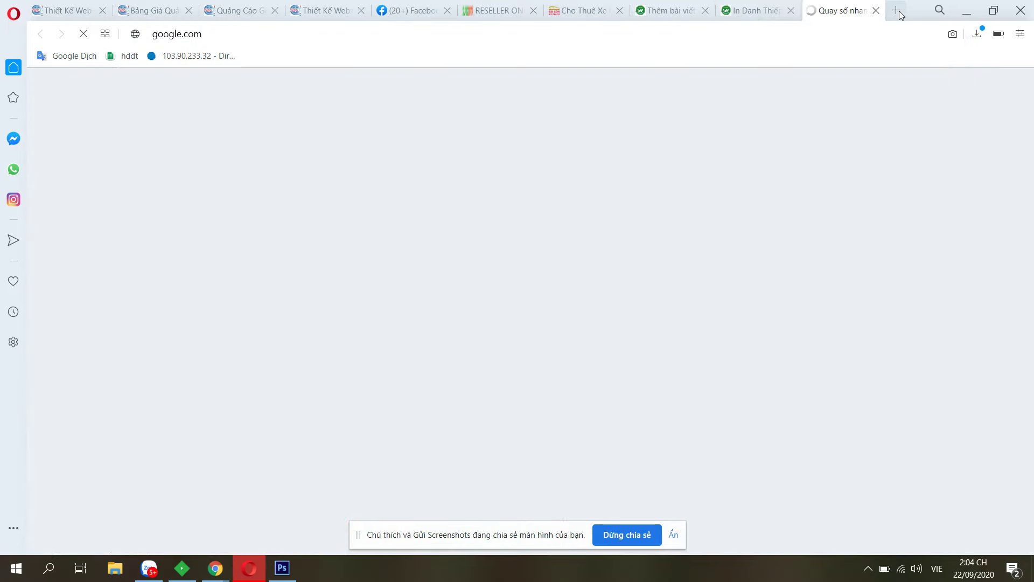
{"action": "type", "text": "in danh thiếp thuận"}
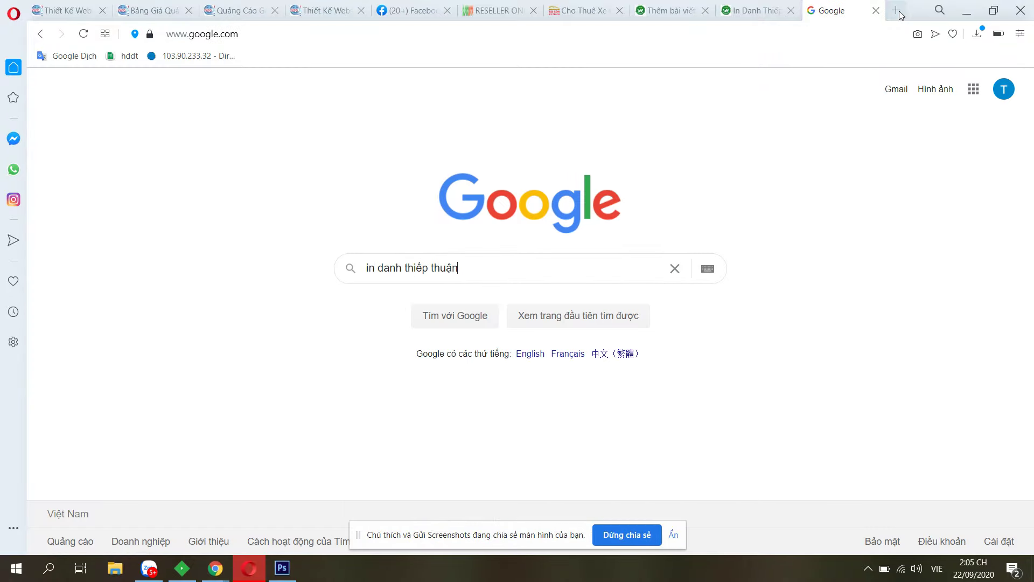
{"action": "key", "text": "Return"}
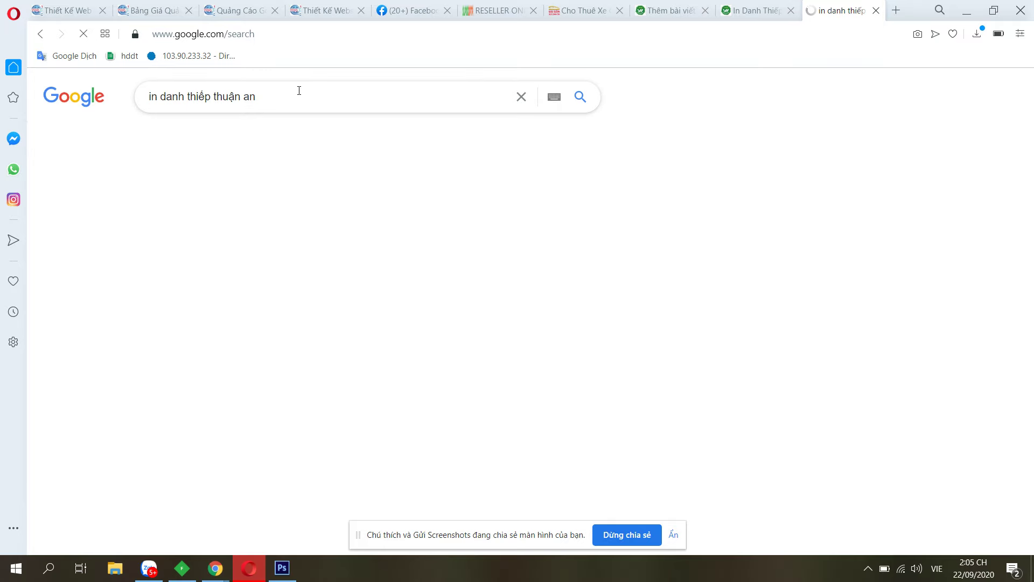
Copy the search phrase "in danh thiếp thuận an" into the new post's Yoast SEO focus keyphrase and return to the search results
{"action": "left_click_drag", "start_coordinate": [298, 94], "coordinate": [96, 100]}
{"action": "key", "text": "ctrl+shift+Tab"}
{"action": "key", "text": "ctrl+shift+Tab"}
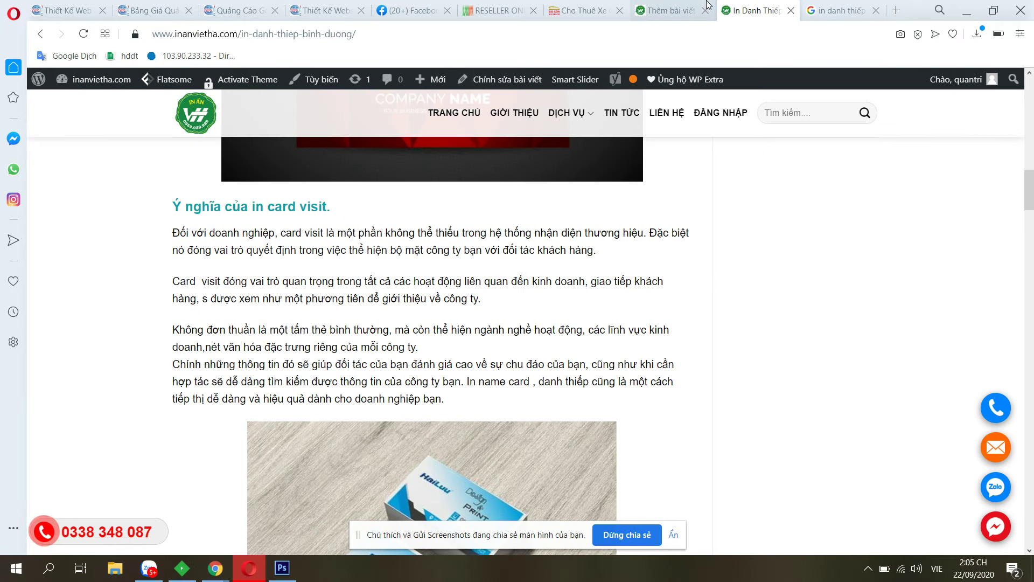
{"action": "scroll", "coordinate": [296, 285], "scroll_direction": "up", "scroll_amount": 3}
{"action": "left_click", "coordinate": [279, 153]}
{"action": "type", "text": "in danh thiếp thuận an"}
{"action": "key", "text": "ctrl+Tab"}
{"action": "key", "text": "ctrl+Tab"}
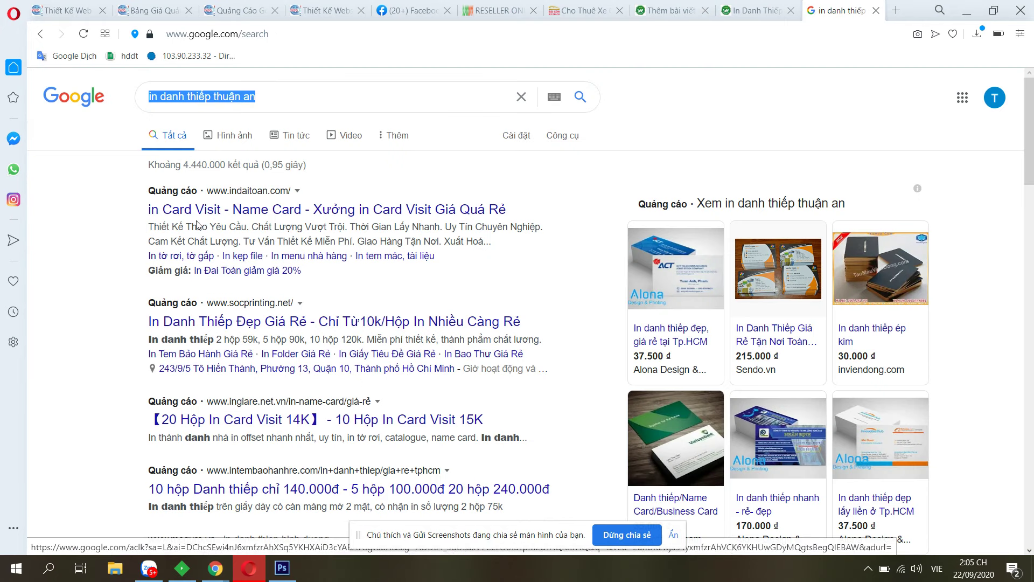
Copy the focus keyphrase "in danh thiếp thuận an" from Yoast SEO into the new post's title
{"action": "left_click_drag", "start_coordinate": [145, 215], "coordinate": [515, 214]}
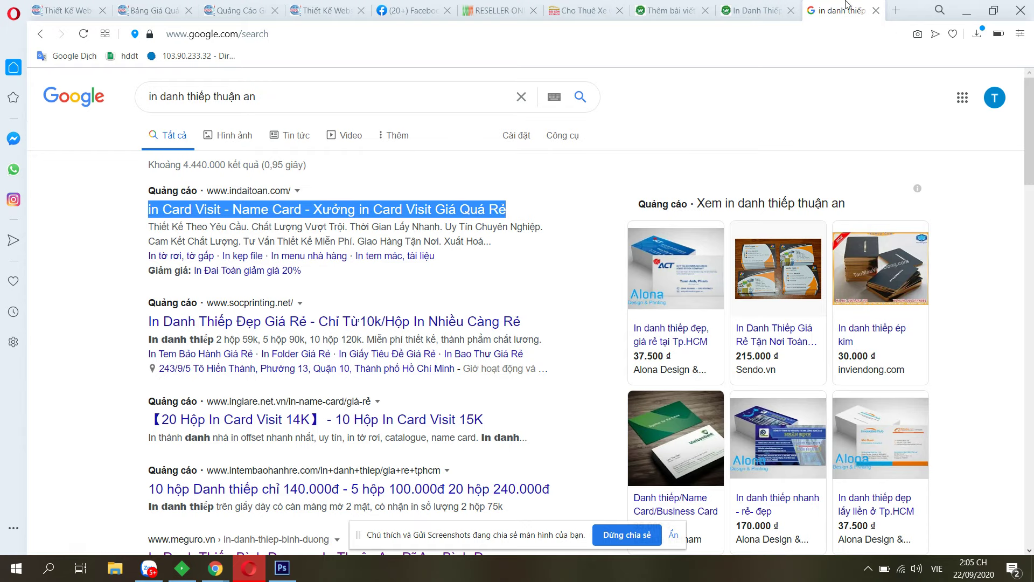
{"action": "left_click", "coordinate": [668, 10]}
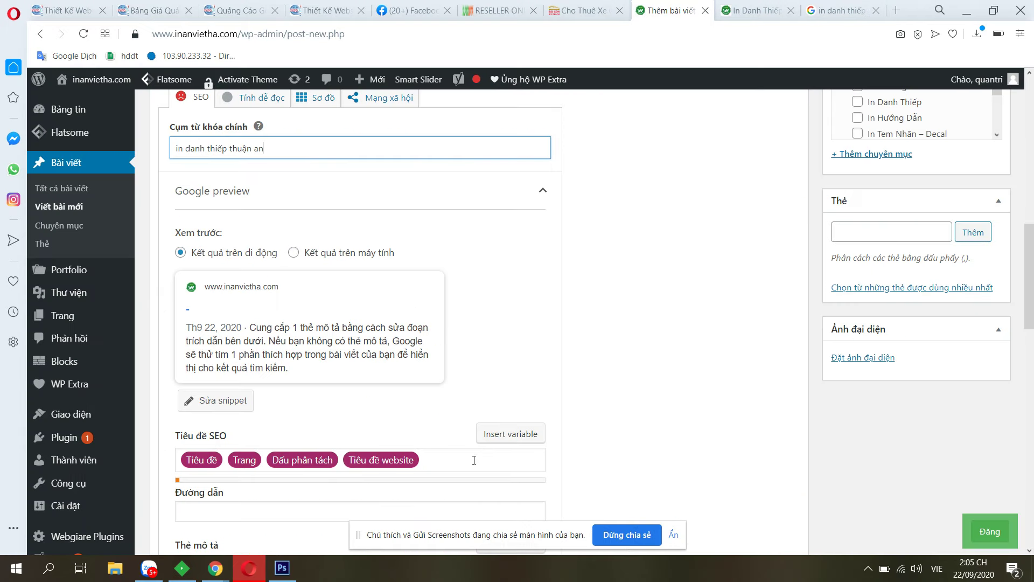
{"action": "key", "text": "ctrl+a"}
{"action": "key", "text": "ctrl+c"}
{"action": "scroll", "coordinate": [308, 269], "scroll_direction": "up", "scroll_amount": 10}
{"action": "left_click", "coordinate": [306, 343]}
{"action": "key", "text": "ctrl+v"}
{"action": "scroll", "coordinate": [330, 356], "scroll_direction": "down", "scroll_amount": 15}
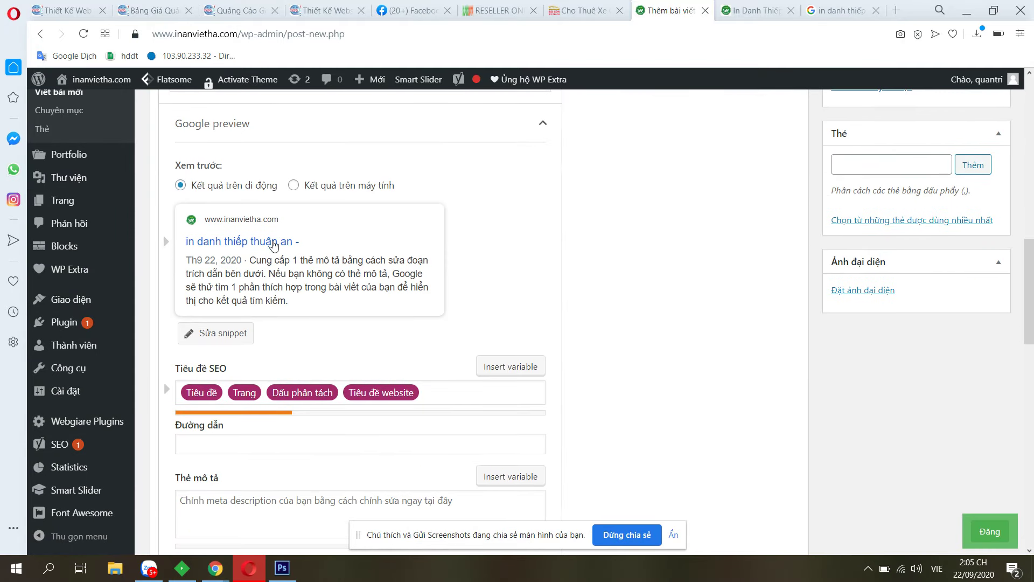
Copy "Xưởng in Card Visit Giá Quá Rẻ" from the first Google ad's headline and append it to the post's SEO title
{"action": "left_click", "coordinate": [838, 11]}
{"action": "left_click_drag", "start_coordinate": [531, 211], "coordinate": [309, 206]}
{"action": "key", "text": "ctrl+c"}
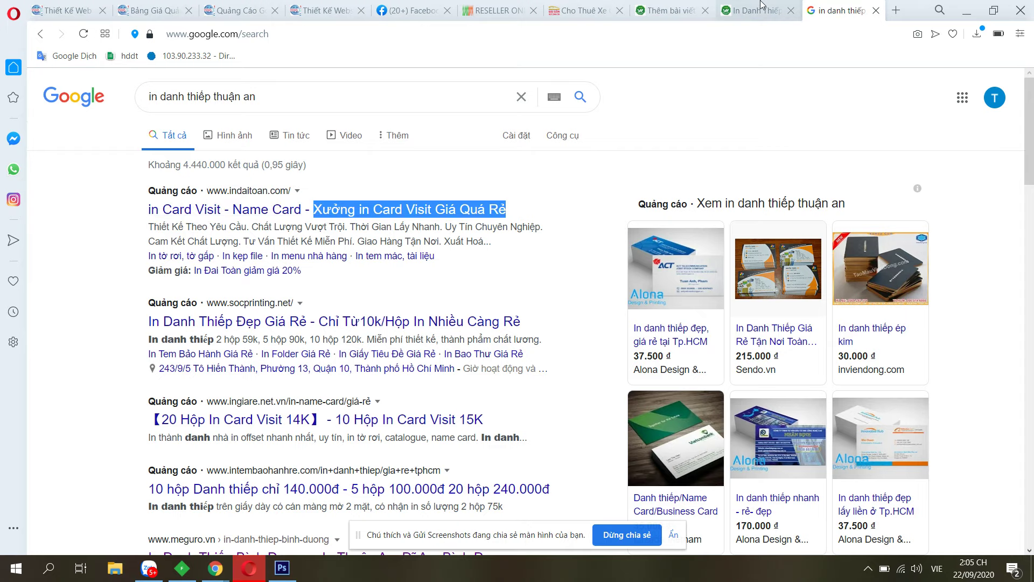
{"action": "key", "text": "ctrl+shift+Tab"}
{"action": "key", "text": "ctrl+shift+Tab"}
{"action": "left_click", "coordinate": [455, 389]}
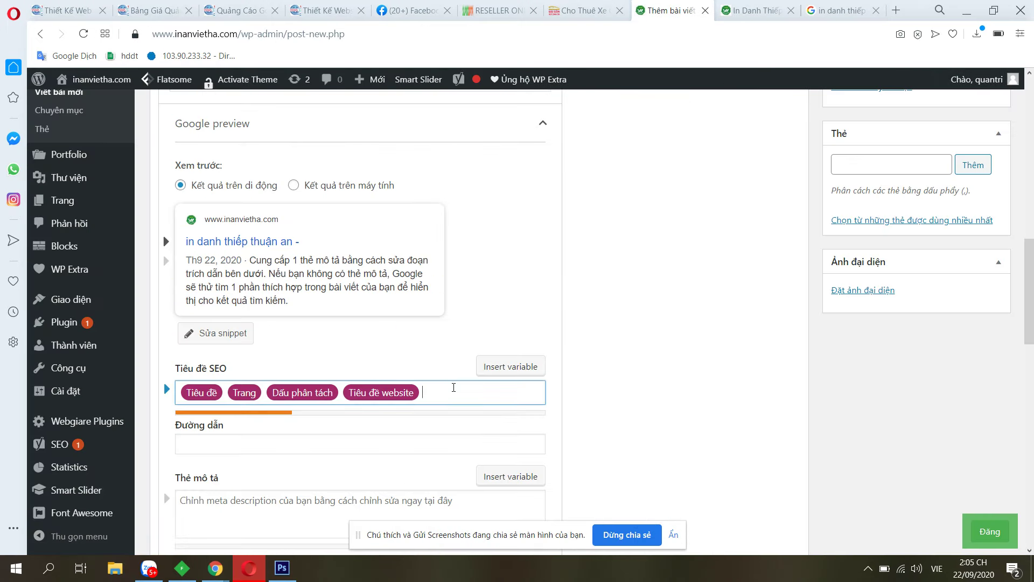
{"action": "key", "text": "ctrl+v"}
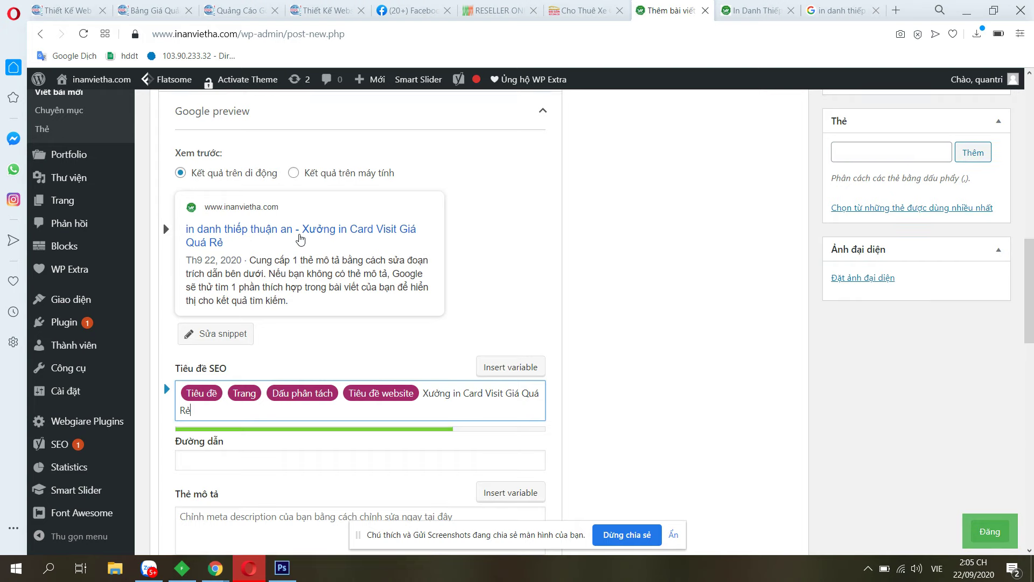
Fill the meta description with the first Google ad's description text, trimmed so that it ends at "Tư Vấn Thiết Kế Miễn Phí."
{"action": "left_click", "coordinate": [302, 280]}
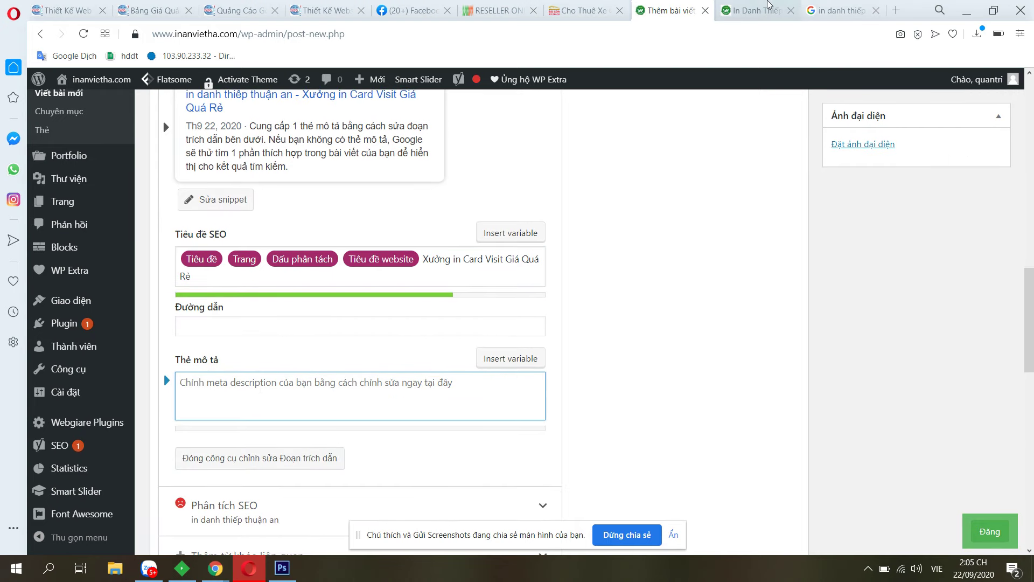
{"action": "left_click", "coordinate": [754, 10]}
{"action": "left_click", "coordinate": [840, 10]}
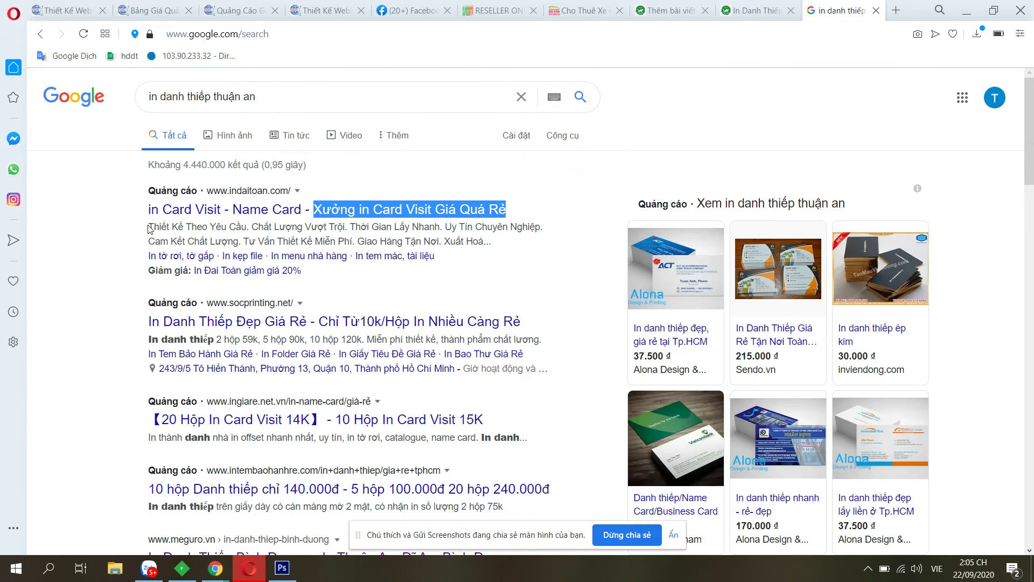
{"action": "left_click_drag", "start_coordinate": [150, 227], "coordinate": [434, 243]}
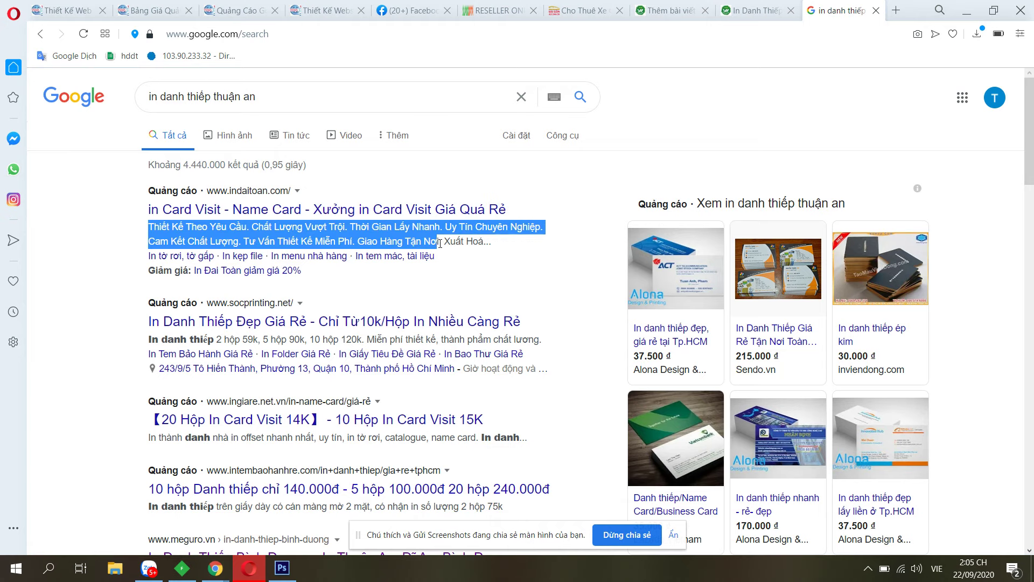
{"action": "left_click", "coordinate": [441, 243]}
{"action": "left_click_drag", "start_coordinate": [440, 243], "coordinate": [150, 233]}
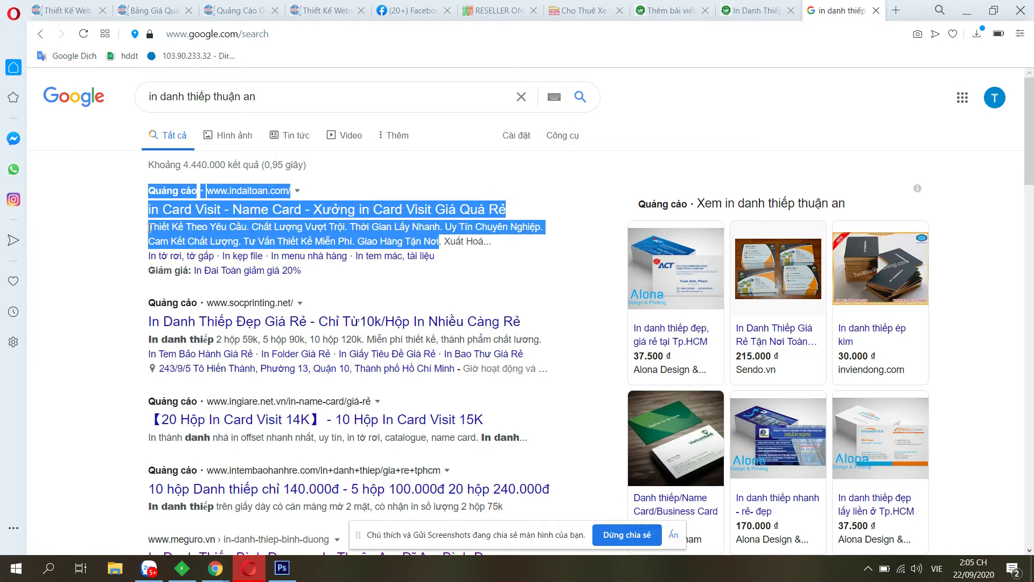
{"action": "left_click", "coordinate": [668, 10]}
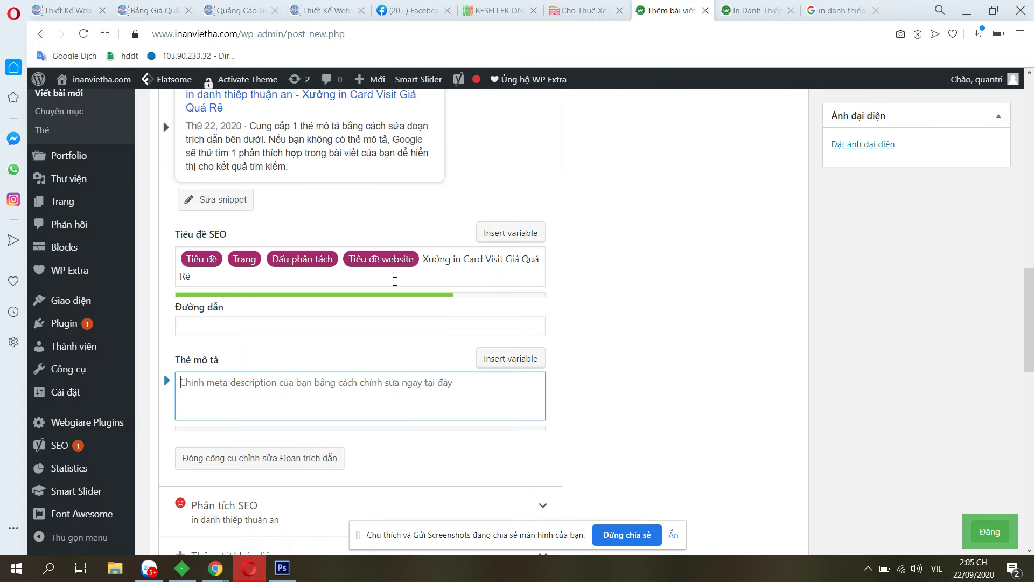
{"action": "type", "text": "Thiết Kế Theo Yêu Cầu. Chất Lượng Vượt Trội. Thời Gian Lấy Nhanh. Uy Tín Chuyên Nghiệp. Cam Kết Chất Lượng. Tư Vấn Thiết Kế Miễn Phí. Giao Hàng Tận Nơi"}
{"action": "left_click_drag", "start_coordinate": [505, 404], "coordinate": [413, 402]}
{"action": "key", "text": "BackSpace"}
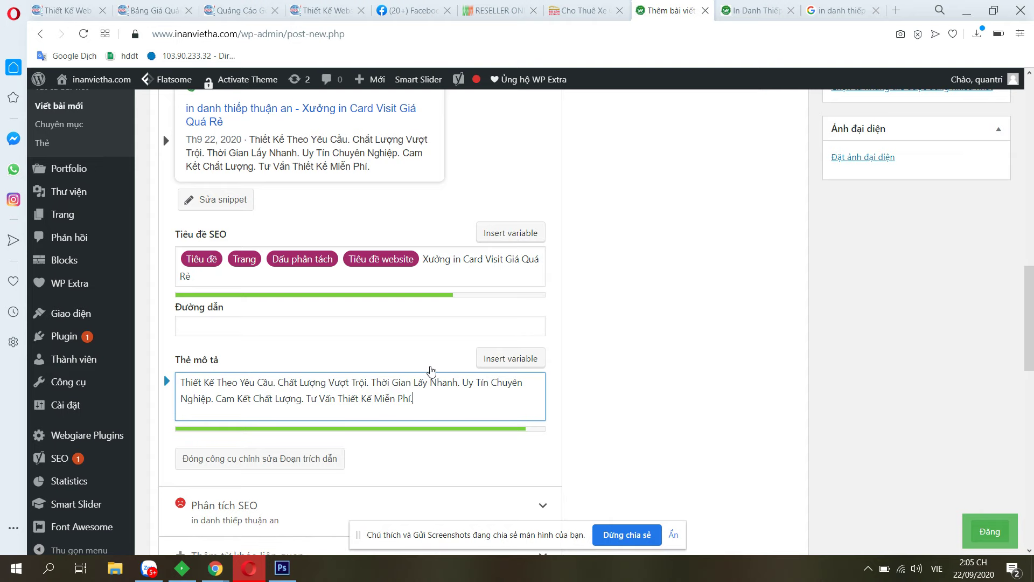
Open the first Google ad's website, select its "Giới thiệu công ty" introduction and return to the new post
{"action": "scroll", "coordinate": [432, 370], "scroll_direction": "up", "scroll_amount": 15}
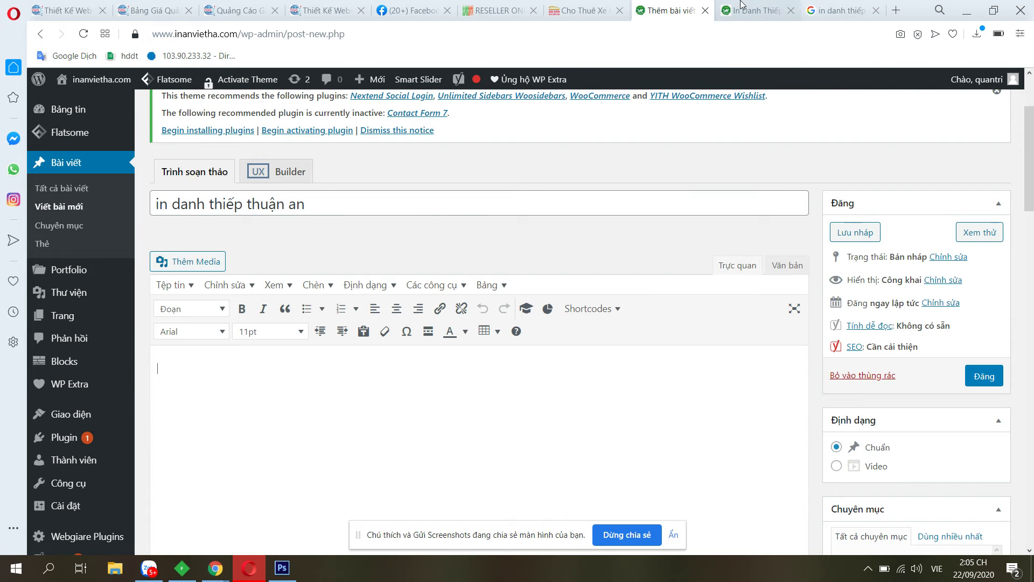
{"action": "left_click", "coordinate": [754, 10]}
{"action": "left_click", "coordinate": [841, 10]}
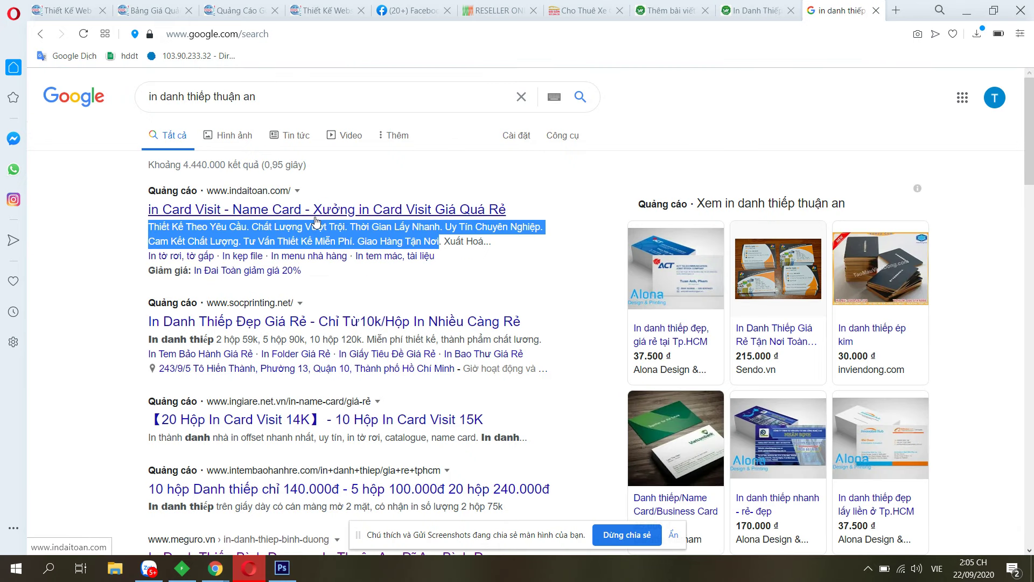
{"action": "left_click", "coordinate": [316, 217]}
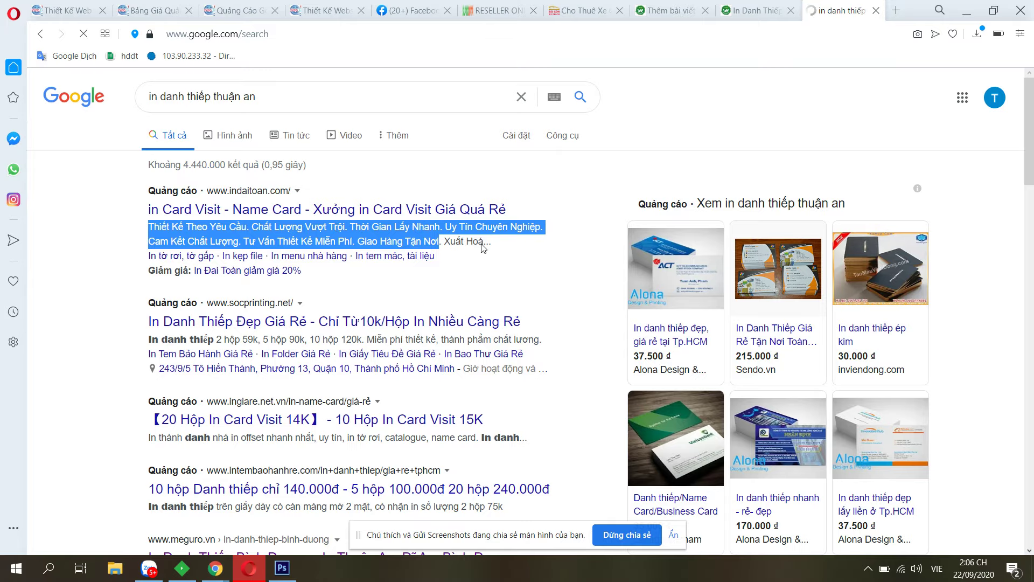
{"action": "scroll", "coordinate": [538, 377], "scroll_direction": "down", "scroll_amount": 6}
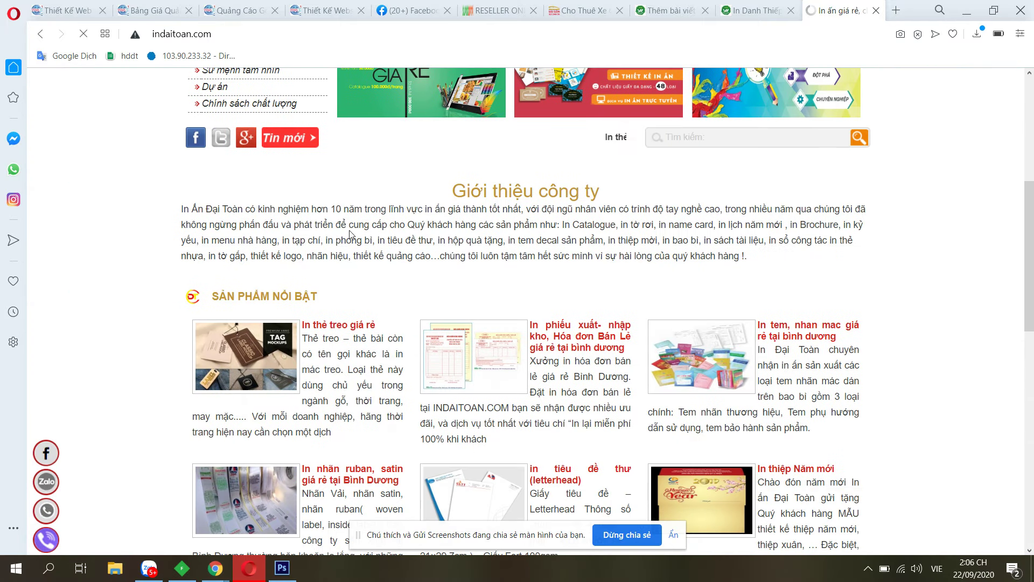
{"action": "left_click_drag", "start_coordinate": [182, 167], "coordinate": [758, 270]}
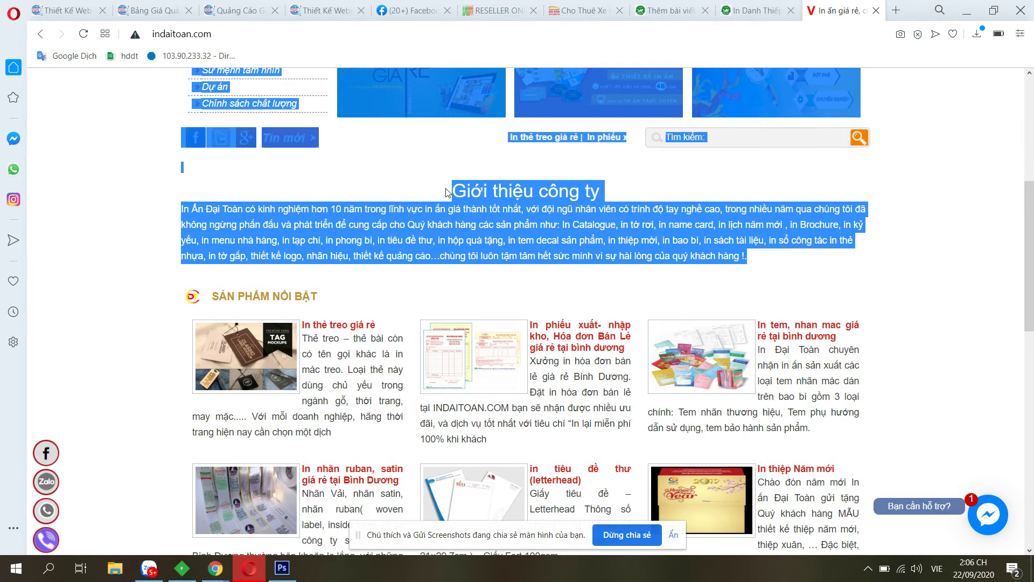
{"action": "left_click", "coordinate": [742, 5]}
{"action": "left_click", "coordinate": [647, 15]}
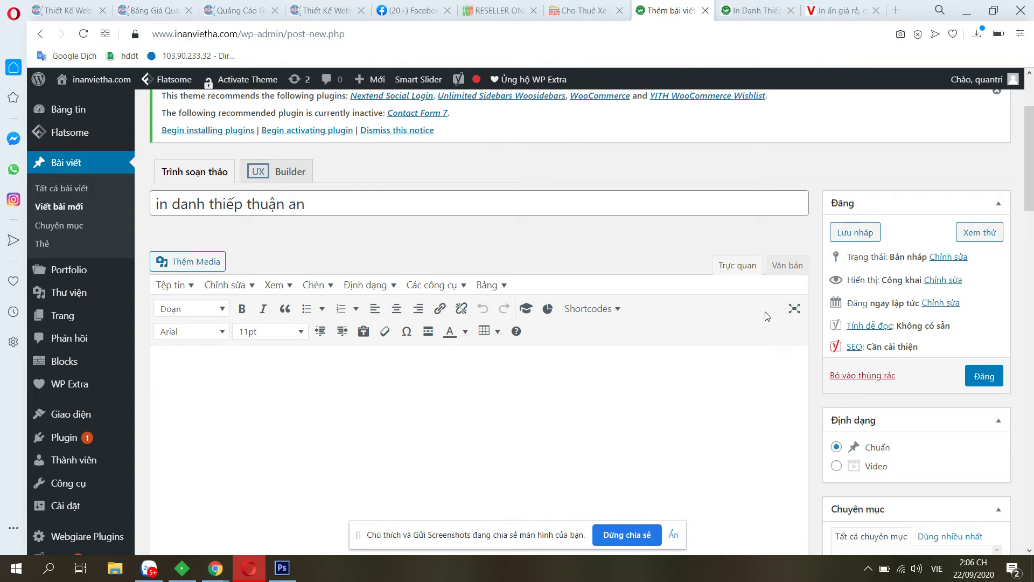
Examine the new post's content area, category list, tags, featured image, Yoast SEO fields and the remaining settings sections
{"action": "scroll", "coordinate": [756, 404], "scroll_direction": "down", "scroll_amount": 20}
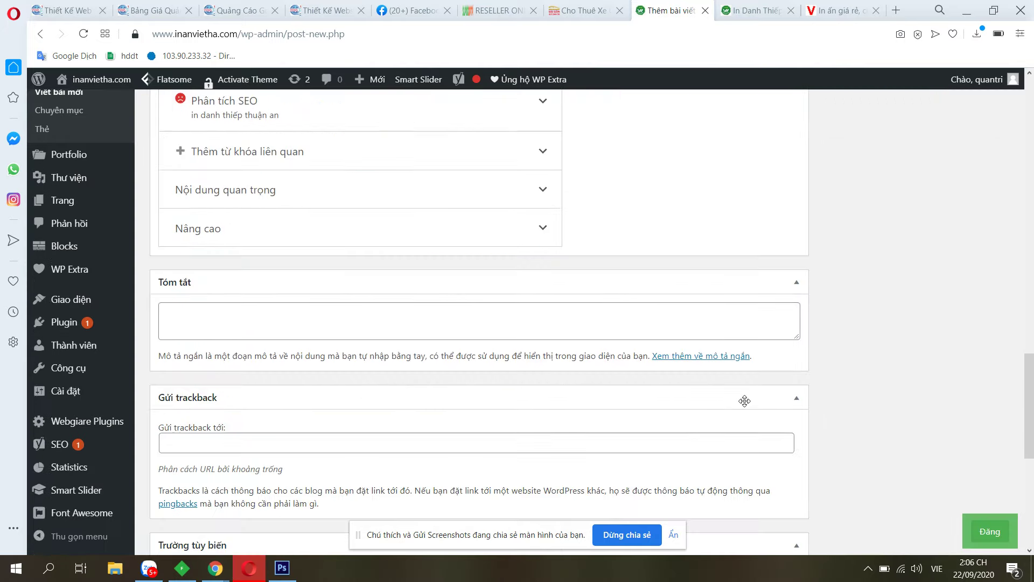
{"action": "scroll", "coordinate": [840, 403], "scroll_direction": "down", "scroll_amount": 6}
{"action": "scroll", "coordinate": [843, 416], "scroll_direction": "up", "scroll_amount": 15}
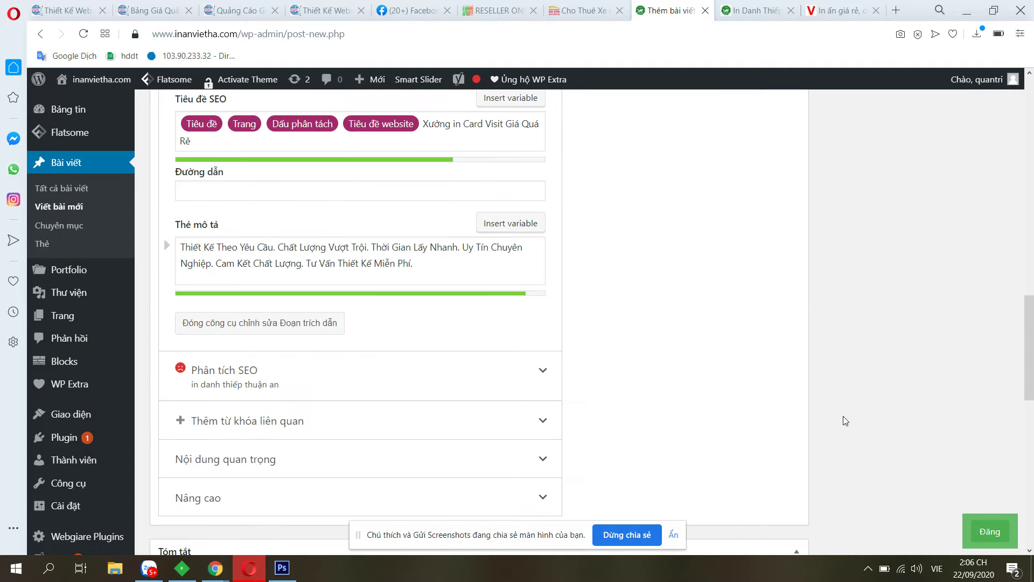
{"action": "scroll", "coordinate": [843, 418], "scroll_direction": "up", "scroll_amount": 4}
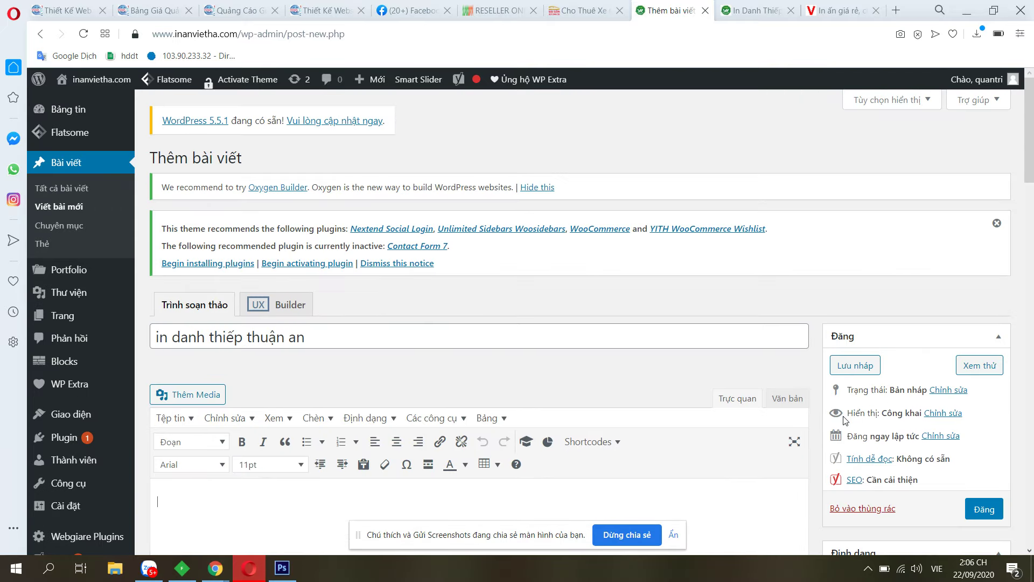
{"action": "scroll", "coordinate": [844, 419], "scroll_direction": "down", "scroll_amount": 15}
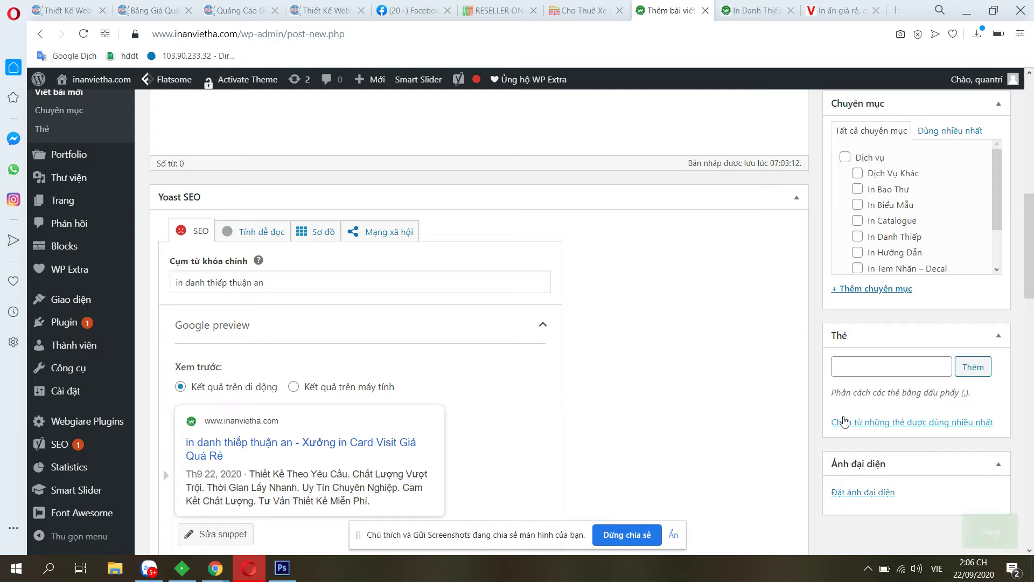
{"action": "scroll", "coordinate": [844, 419], "scroll_direction": "down", "scroll_amount": 10}
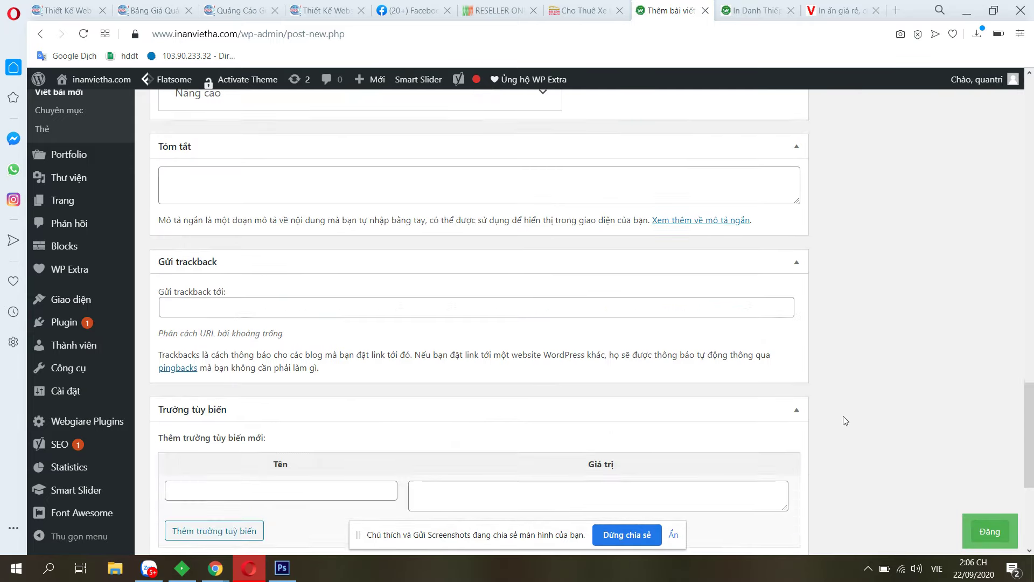
{"action": "scroll", "coordinate": [844, 418], "scroll_direction": "up", "scroll_amount": 20}
{"action": "scroll", "coordinate": [843, 419], "scroll_direction": "up", "scroll_amount": 4}
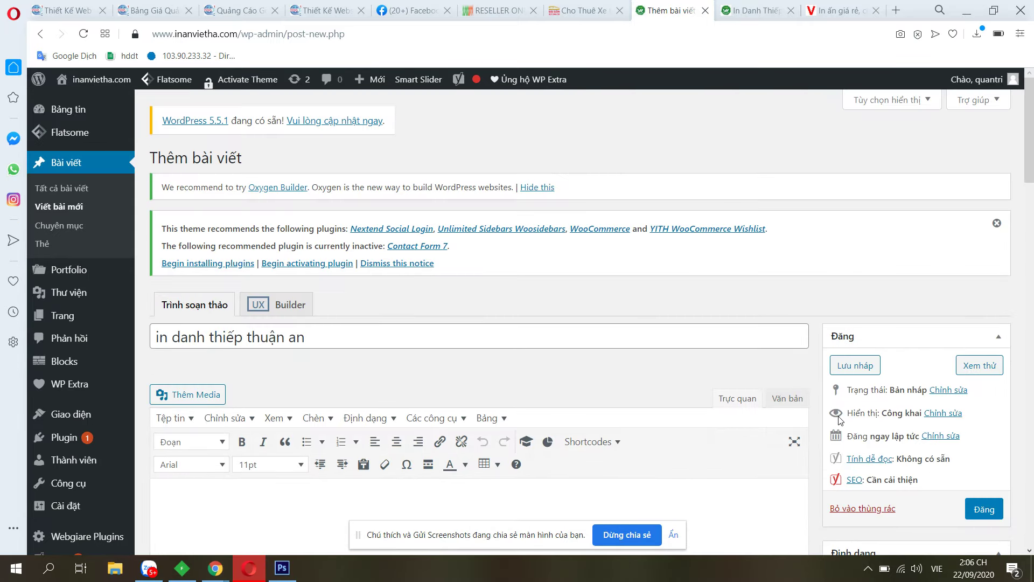
{"action": "scroll", "coordinate": [845, 294], "scroll_direction": "down", "scroll_amount": 4}
{"action": "scroll", "coordinate": [846, 288], "scroll_direction": "down", "scroll_amount": 1}
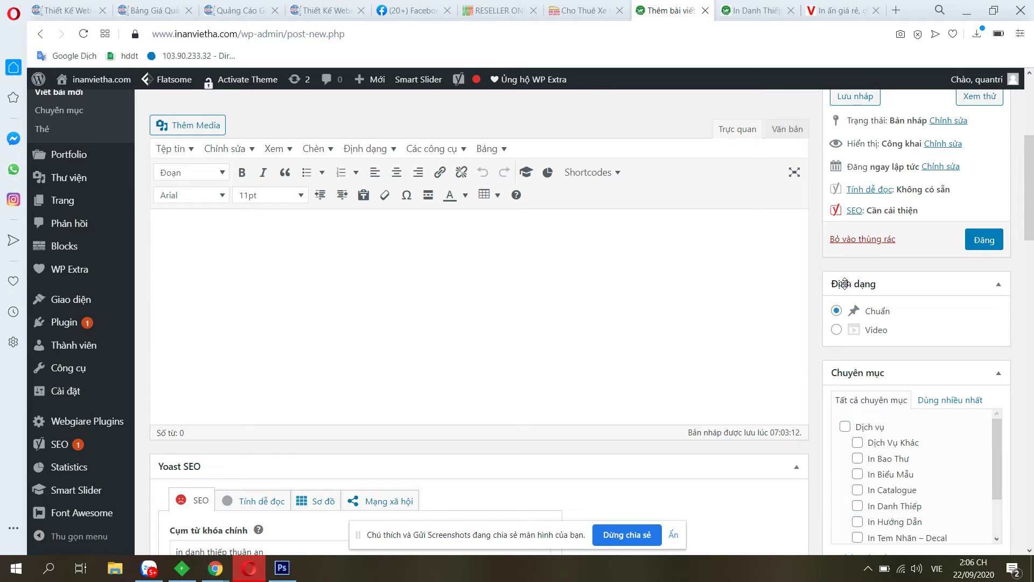
{"action": "scroll", "coordinate": [845, 283], "scroll_direction": "down", "scroll_amount": 2}
{"action": "scroll", "coordinate": [846, 289], "scroll_direction": "down", "scroll_amount": 2}
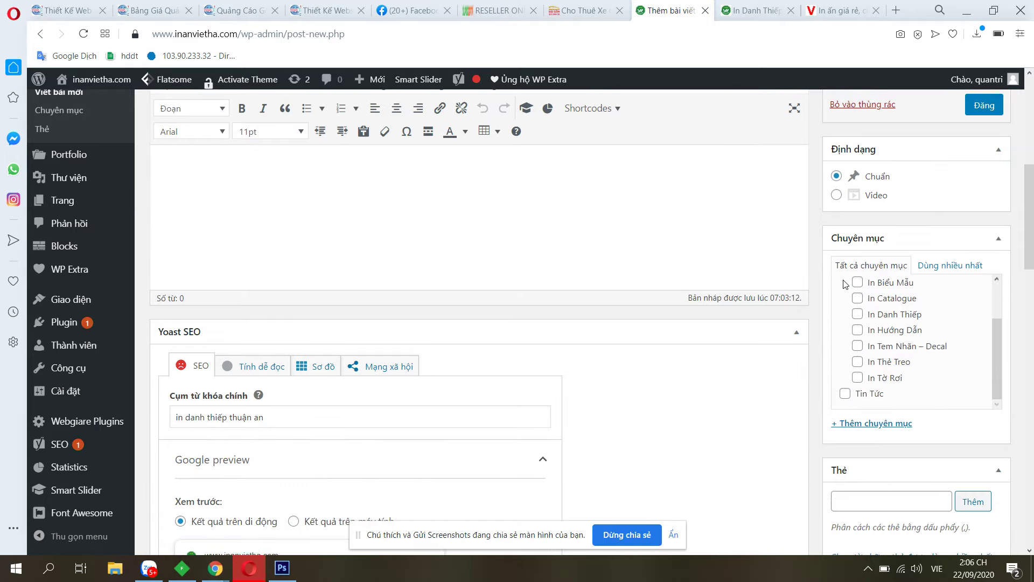
{"action": "scroll", "coordinate": [845, 280], "scroll_direction": "down", "scroll_amount": 10}
{"action": "scroll", "coordinate": [844, 277], "scroll_direction": "down", "scroll_amount": 9}
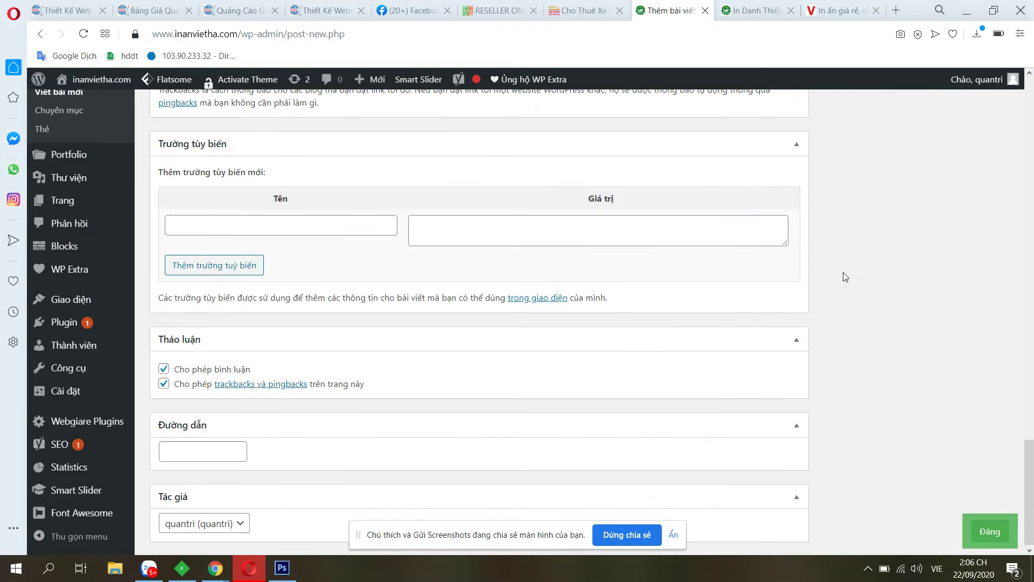
{"action": "scroll", "coordinate": [845, 277], "scroll_direction": "up", "scroll_amount": 2}
{"action": "scroll", "coordinate": [842, 272], "scroll_direction": "up", "scroll_amount": 15}
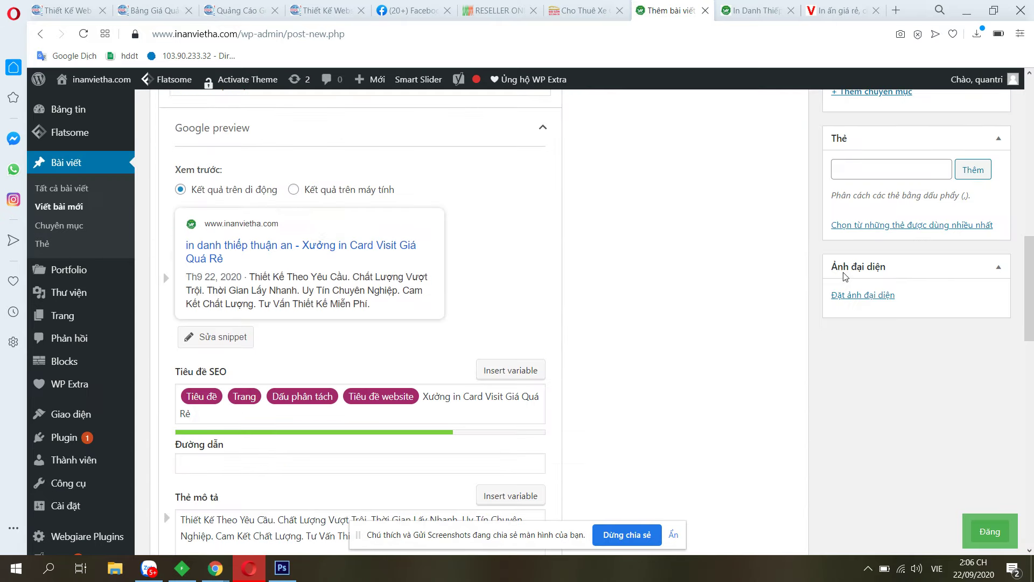
{"action": "scroll", "coordinate": [843, 281], "scroll_direction": "up", "scroll_amount": 10}
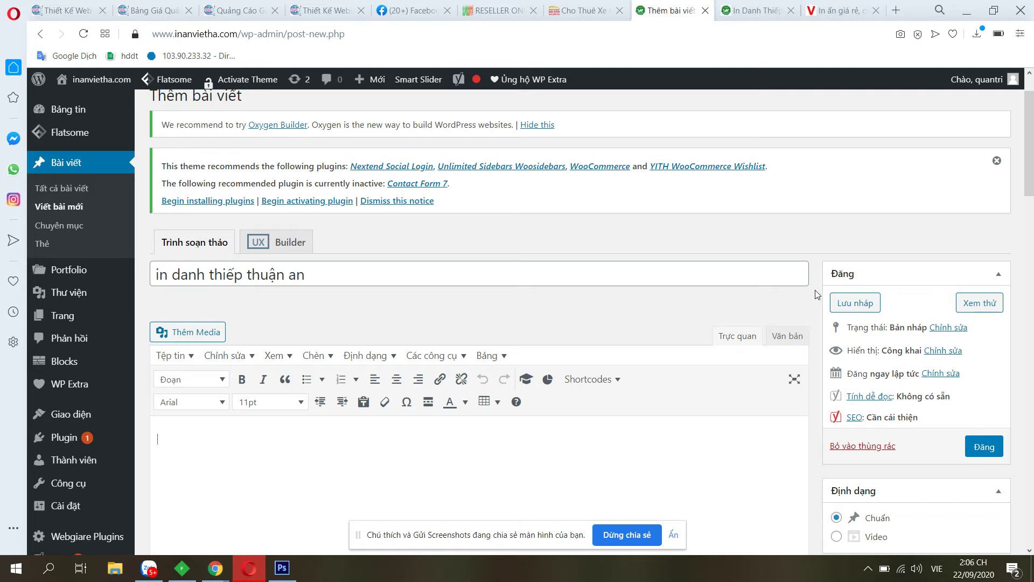
{"action": "scroll", "coordinate": [814, 290], "scroll_direction": "down", "scroll_amount": 8}
{"action": "scroll", "coordinate": [814, 289], "scroll_direction": "down", "scroll_amount": 4}
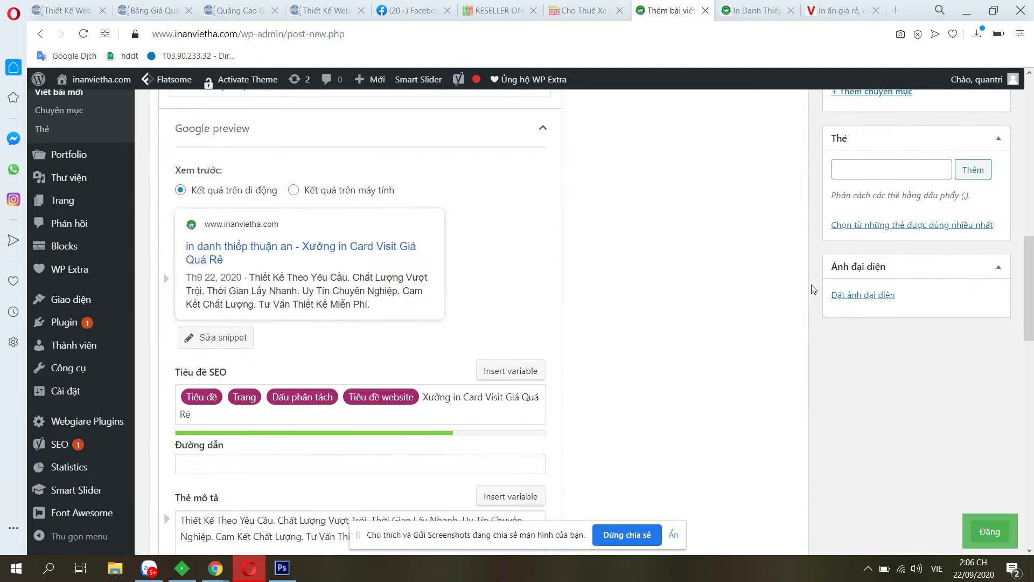
{"action": "scroll", "coordinate": [813, 289], "scroll_direction": "up", "scroll_amount": 10}
{"action": "scroll", "coordinate": [814, 289], "scroll_direction": "up", "scroll_amount": 4}
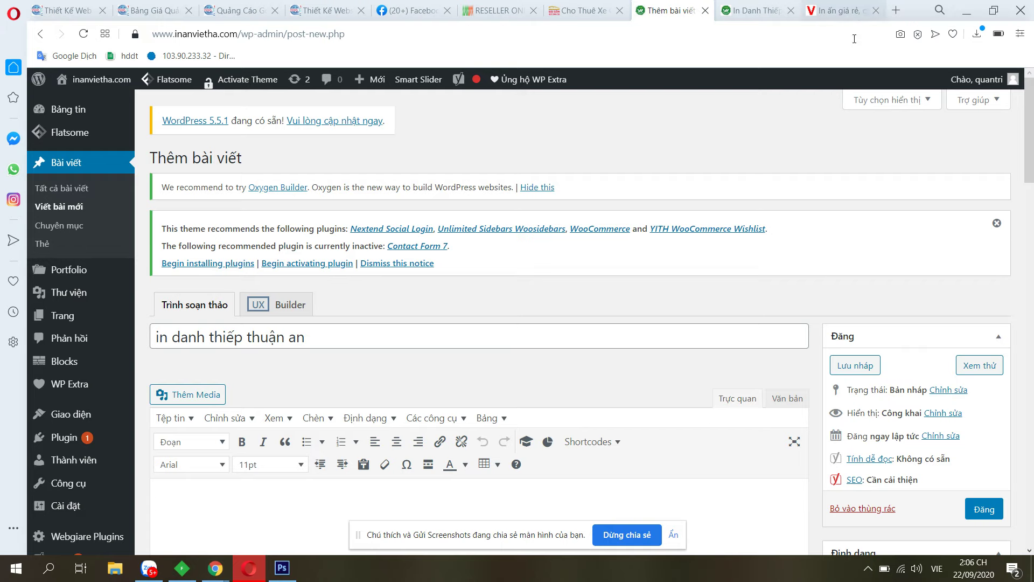
{"action": "scroll", "coordinate": [844, 313], "scroll_direction": "down", "scroll_amount": 9}
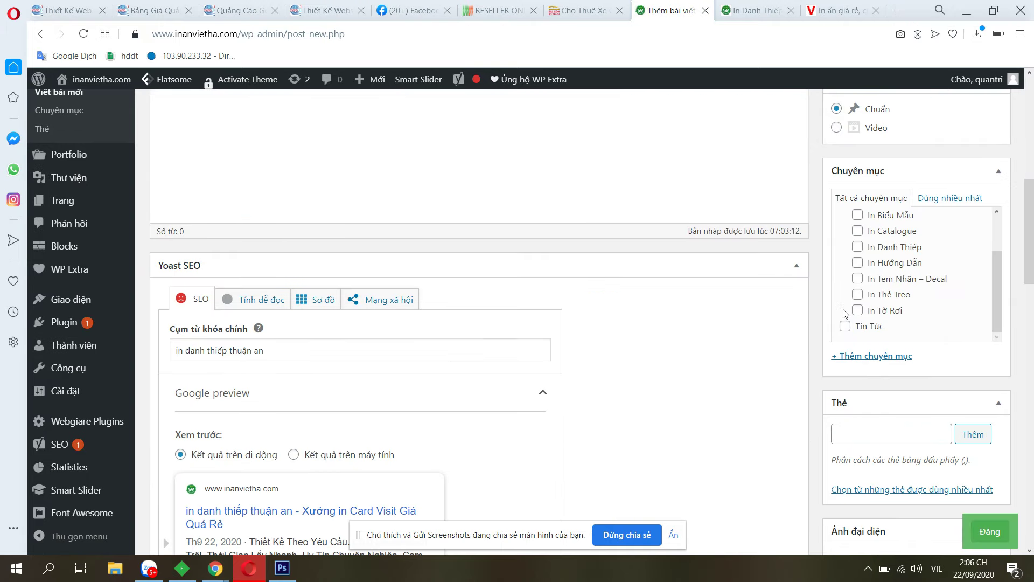